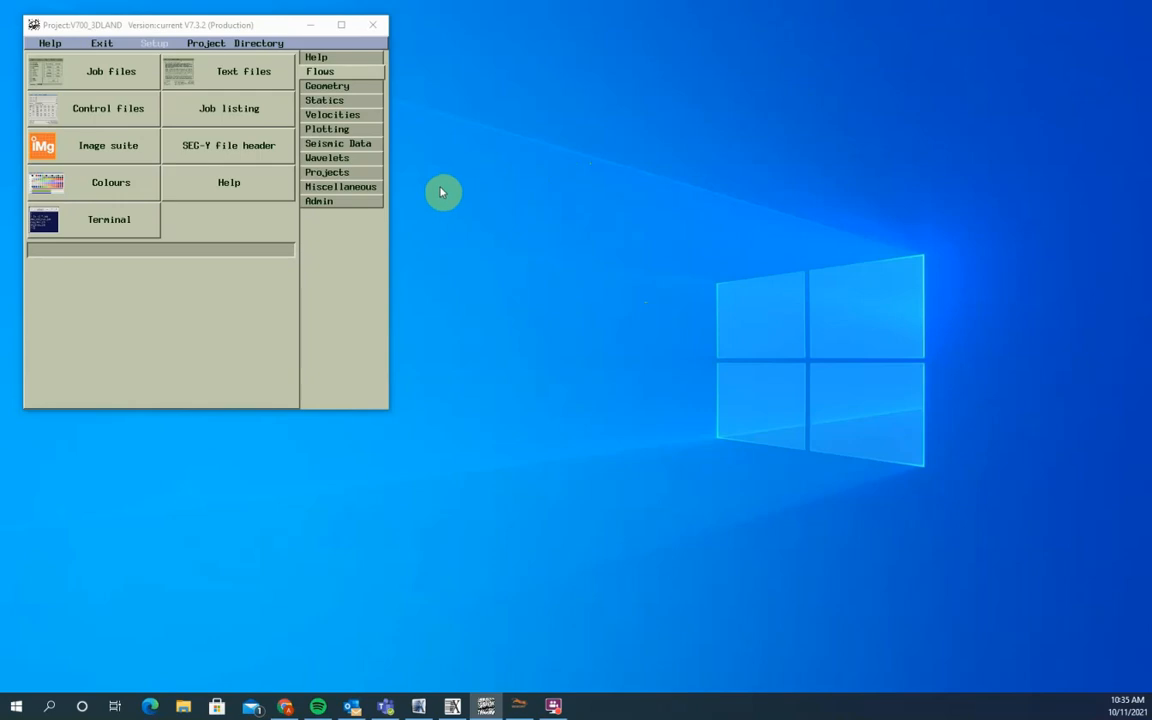
# Launch Tomo3D from the statics tools and load GNS_NPR-3D.geom as the geometry file
pyautogui.click(325, 100)
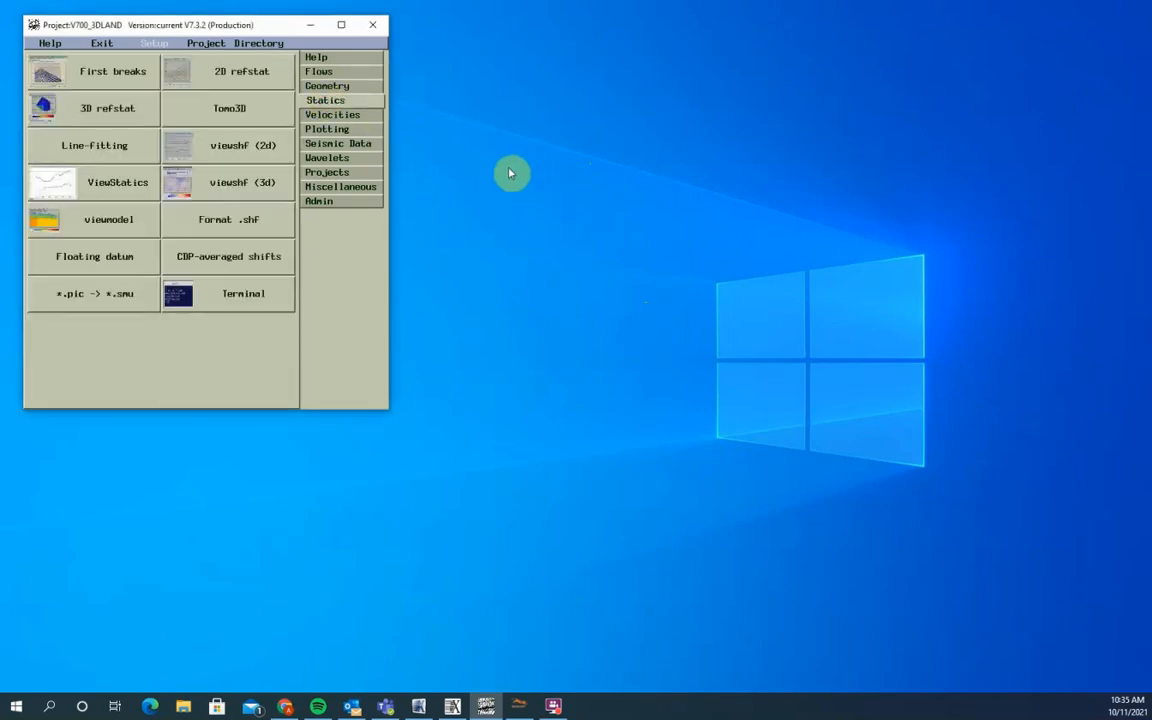
pyautogui.click(229, 112)
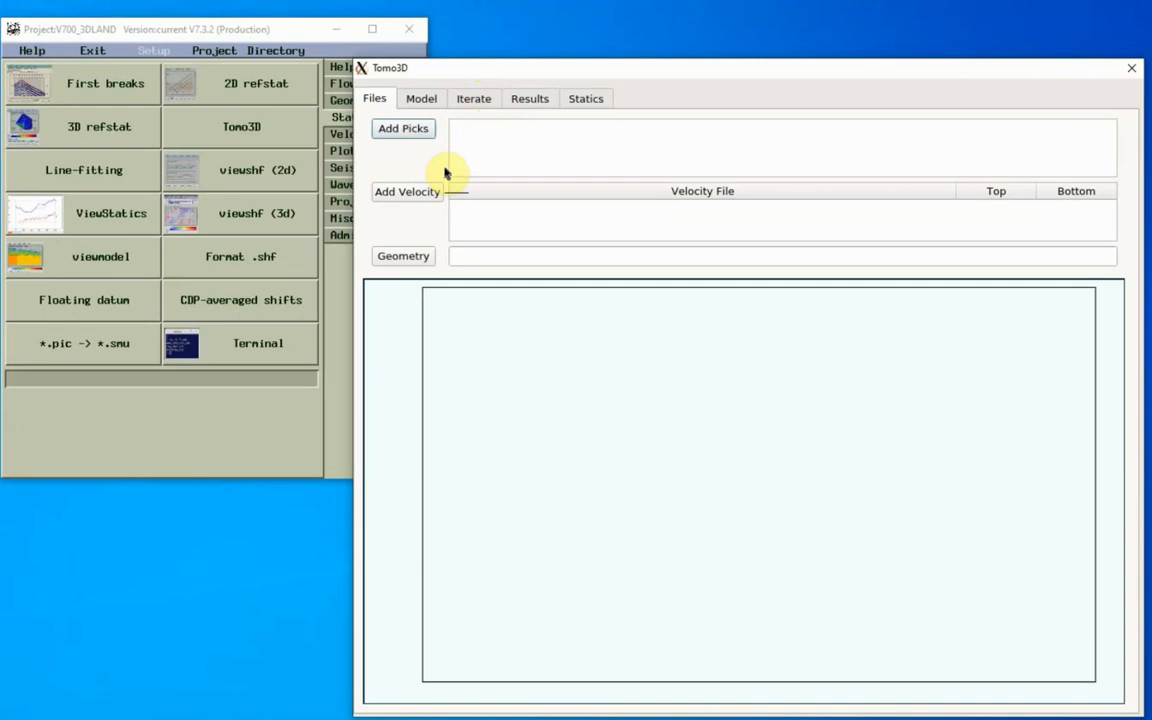
pyautogui.click(403, 257)
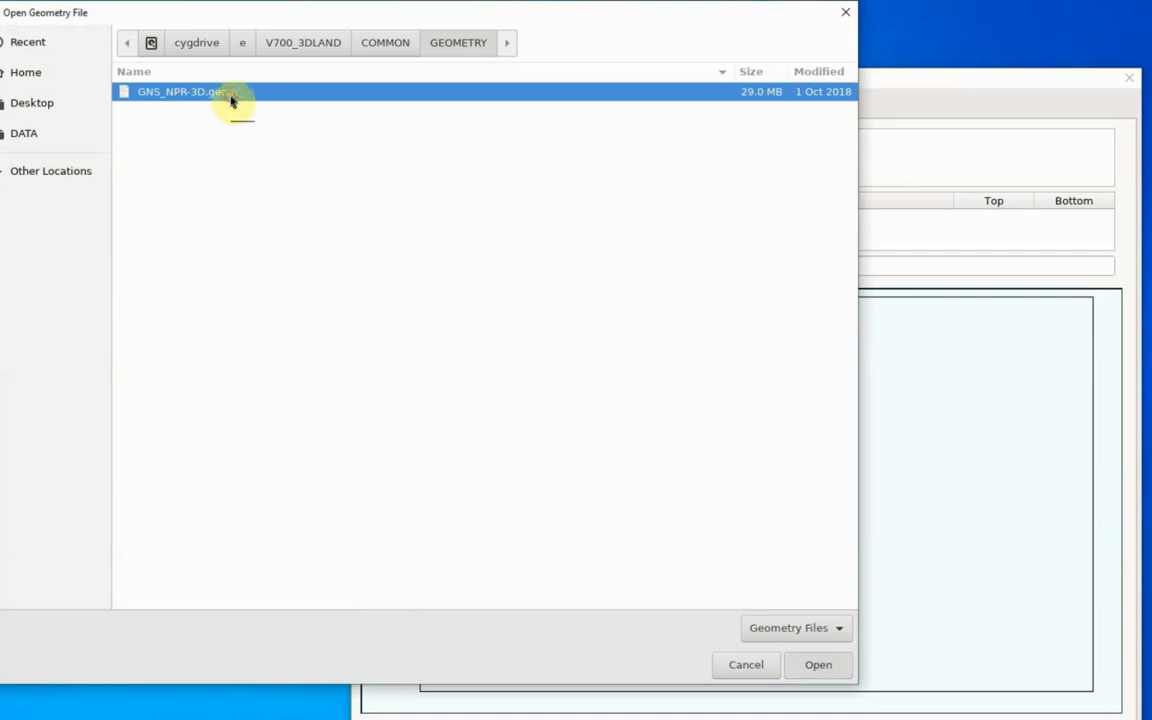
pyautogui.doubleClick(200, 92)
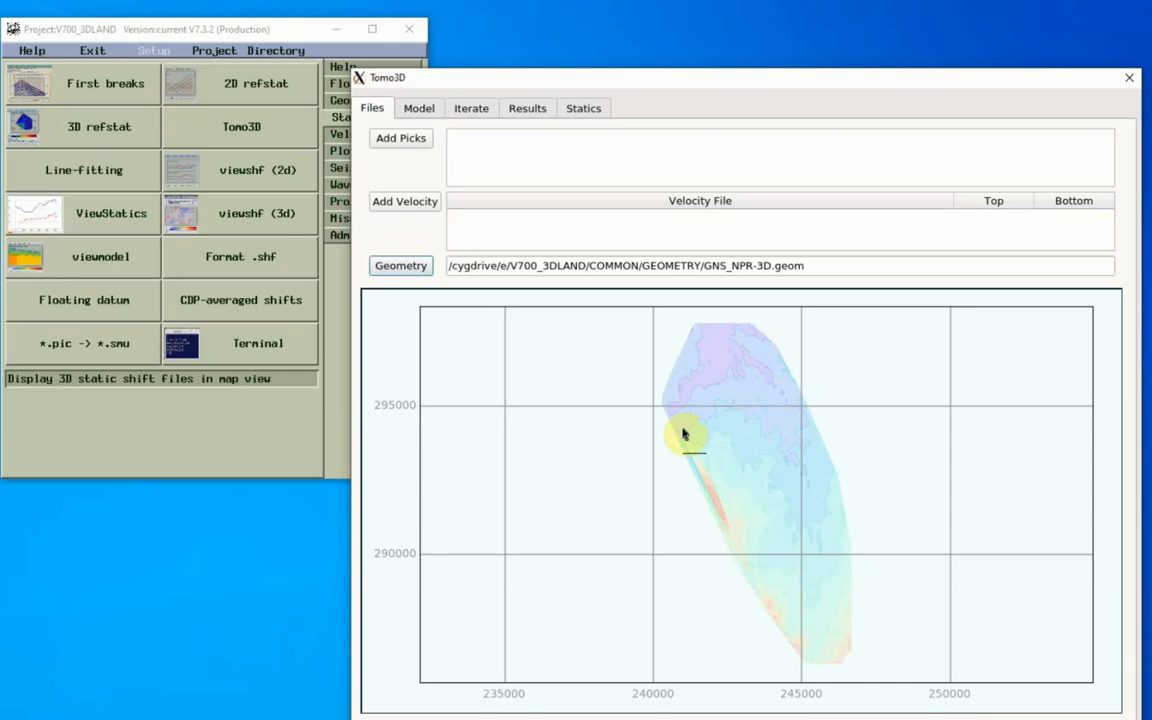
# Add the velocity file GNS_Brute_vels.nmo and the pick file GNS_Revised_final.pic
pyautogui.click(411, 202)
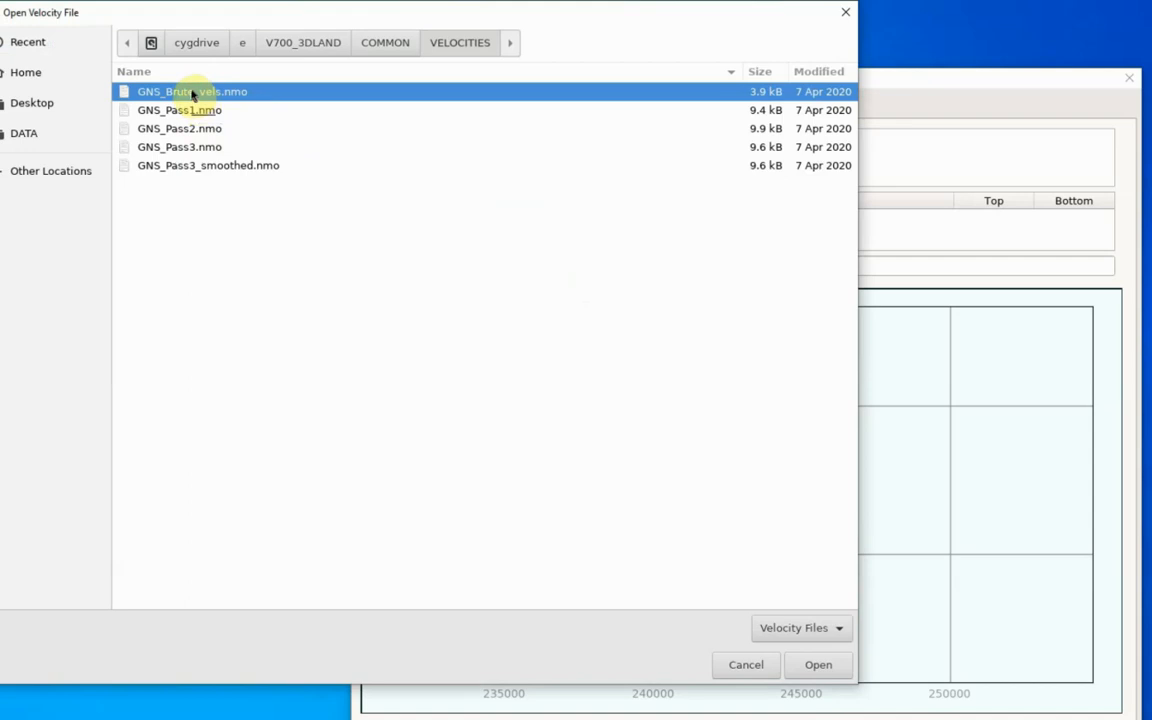
pyautogui.click(818, 664)
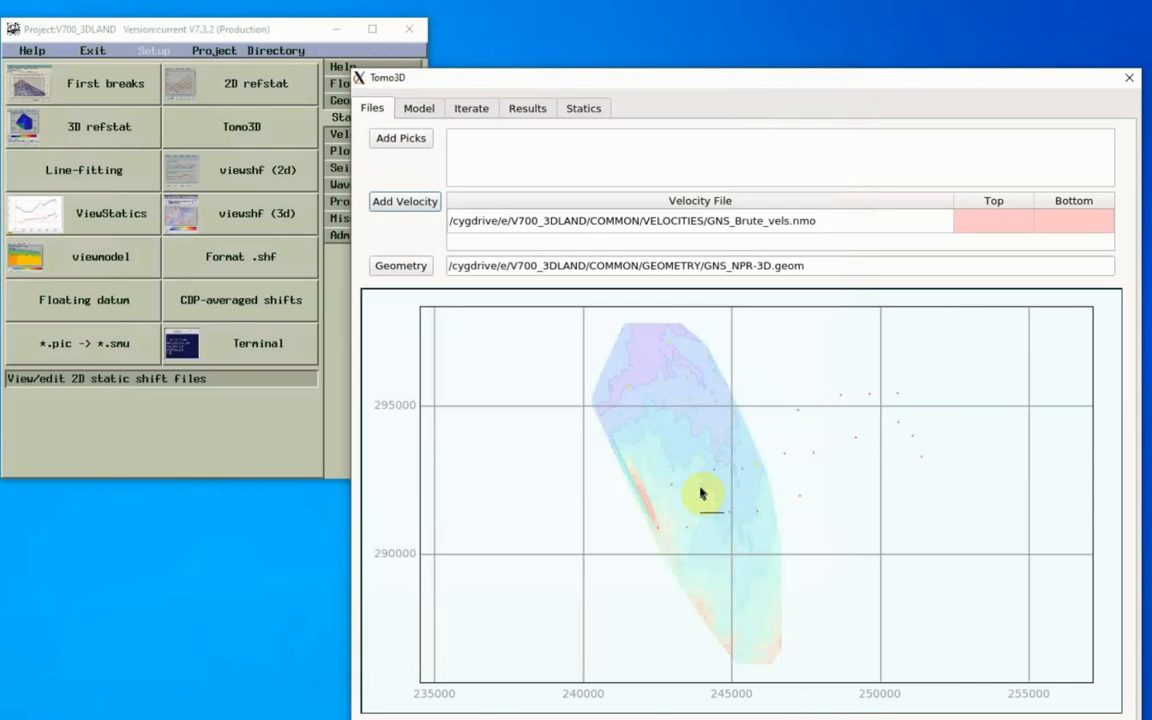
pyautogui.click(401, 140)
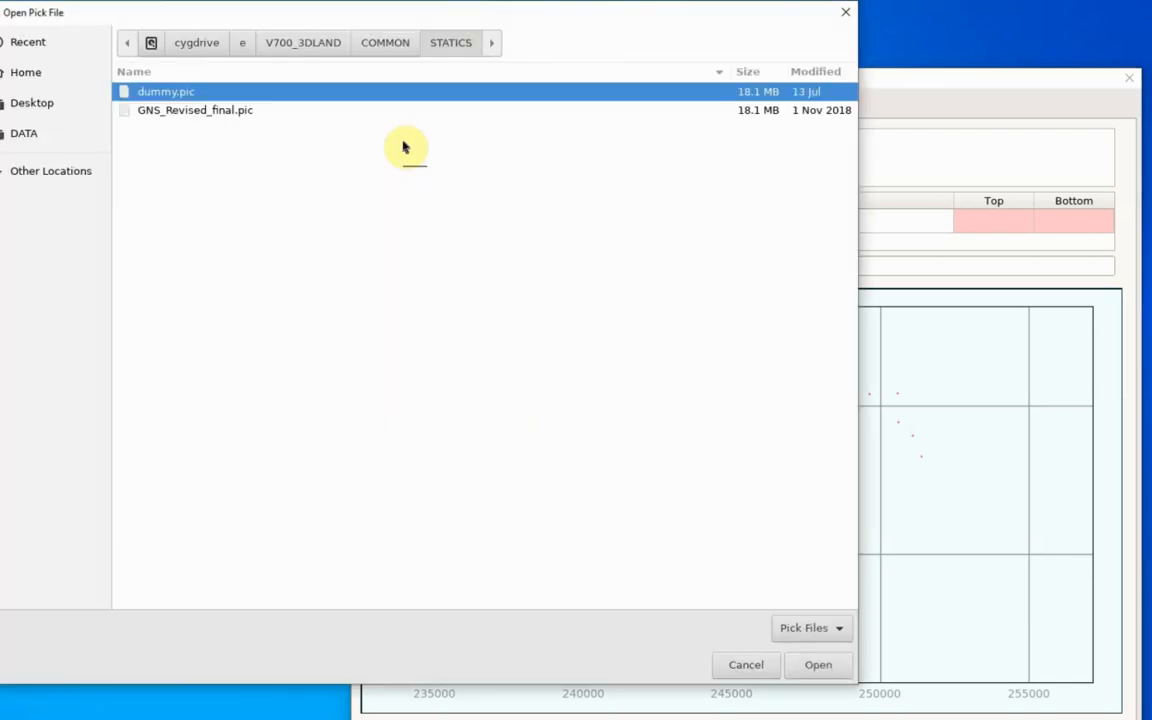
pyautogui.click(205, 112)
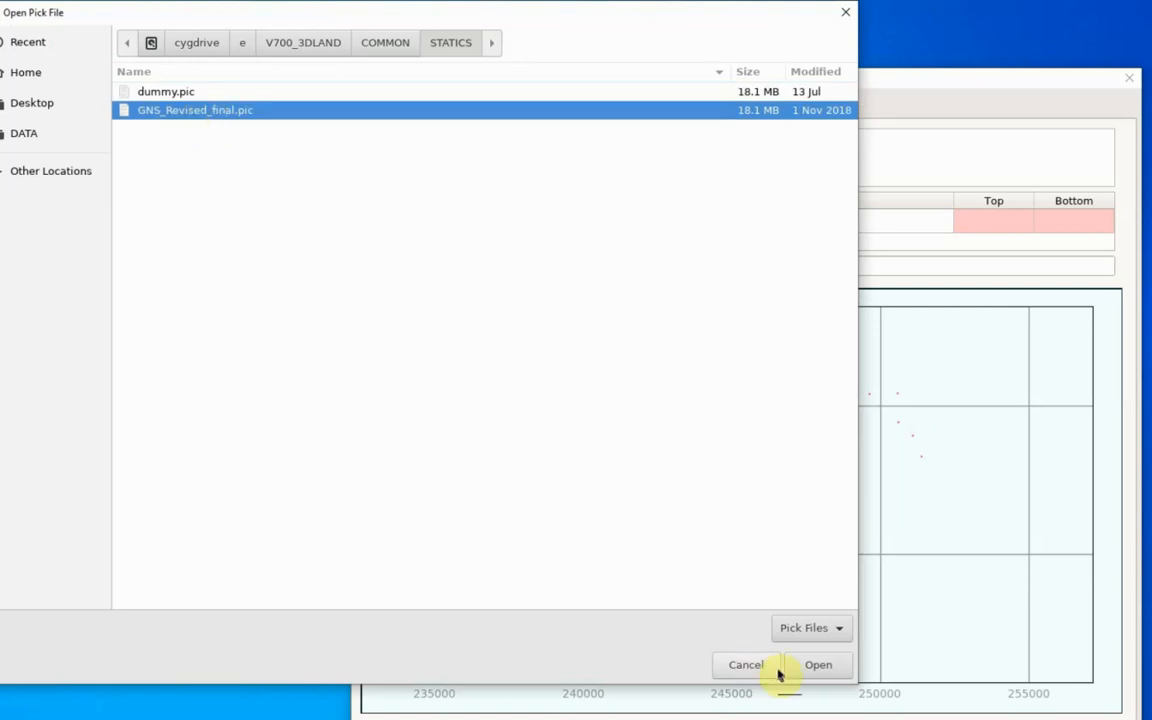
pyautogui.click(818, 665)
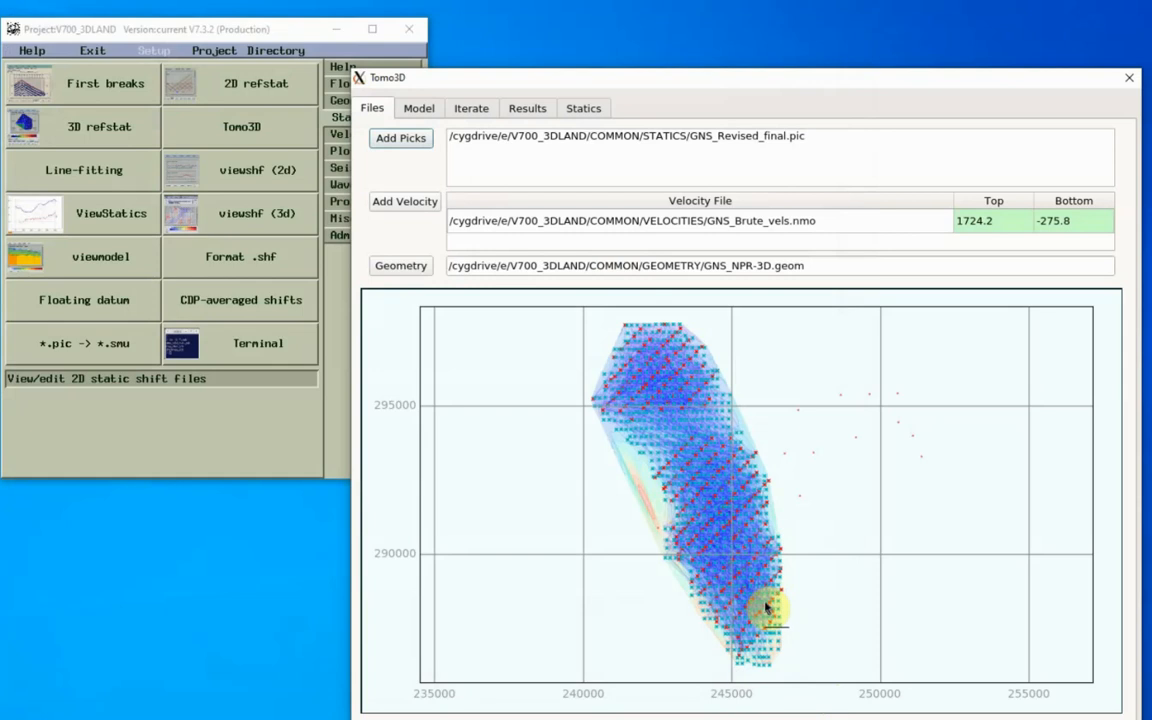
# Examine which layers are switched on in the survey map
pyautogui.rightClick(677, 483)
pyautogui.moveTo(703, 510)
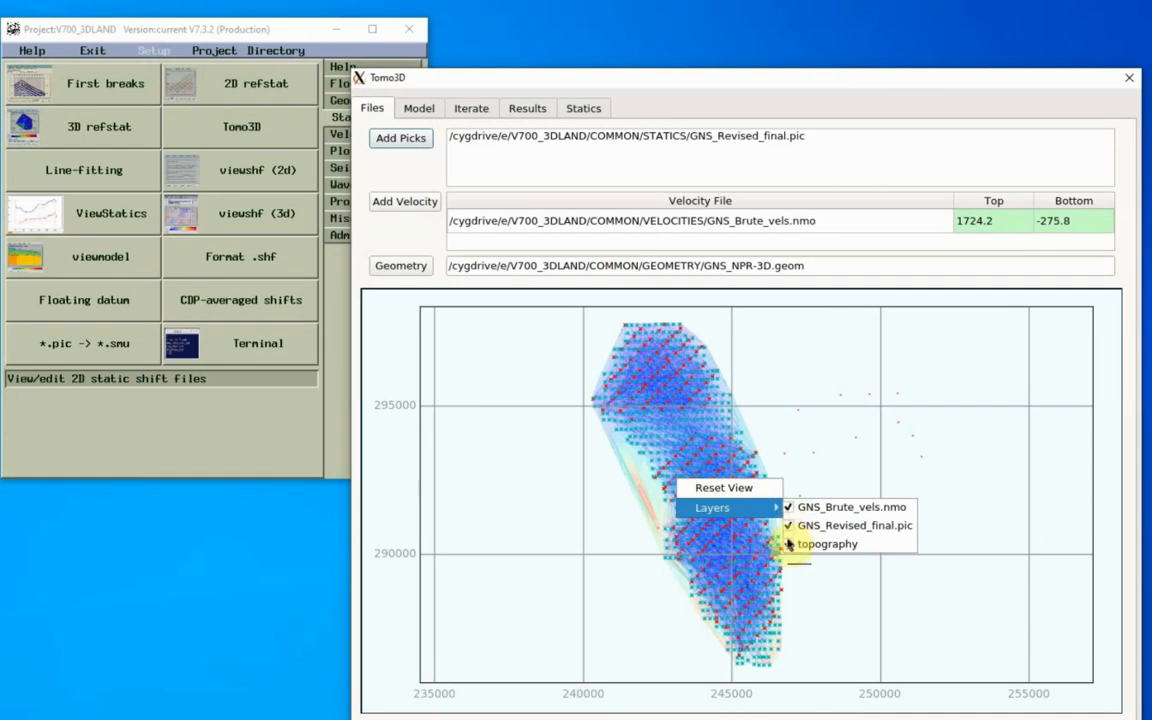
pyautogui.click(842, 617)
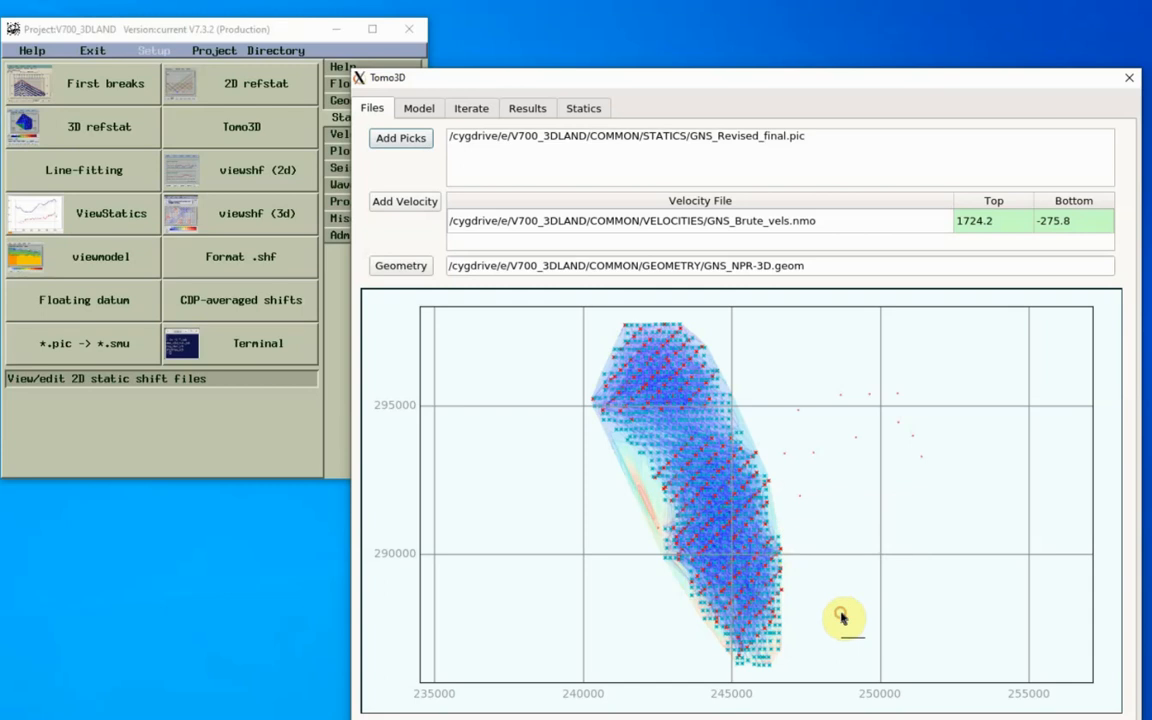
# Enlarge the model boundary around the survey to about 7545 wide by 11974 high, with its origin at about 240167, 286225
pyautogui.click(418, 110)
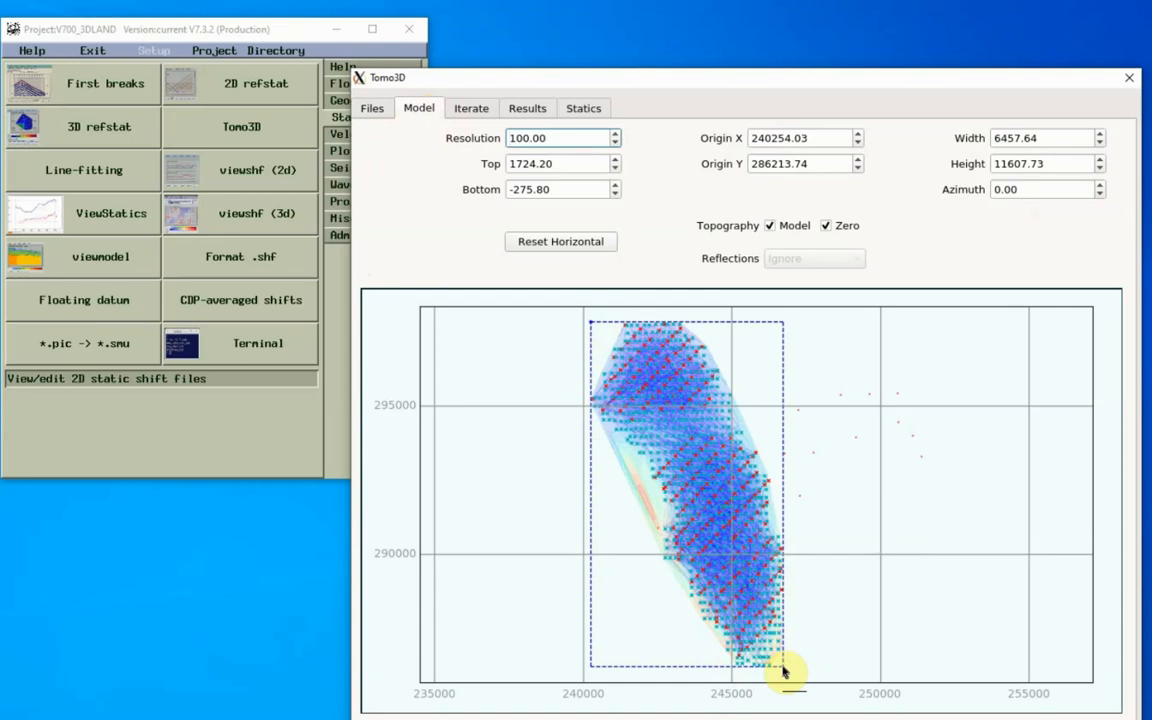
pyautogui.moveTo(783, 673); pyautogui.dragTo(815, 661)
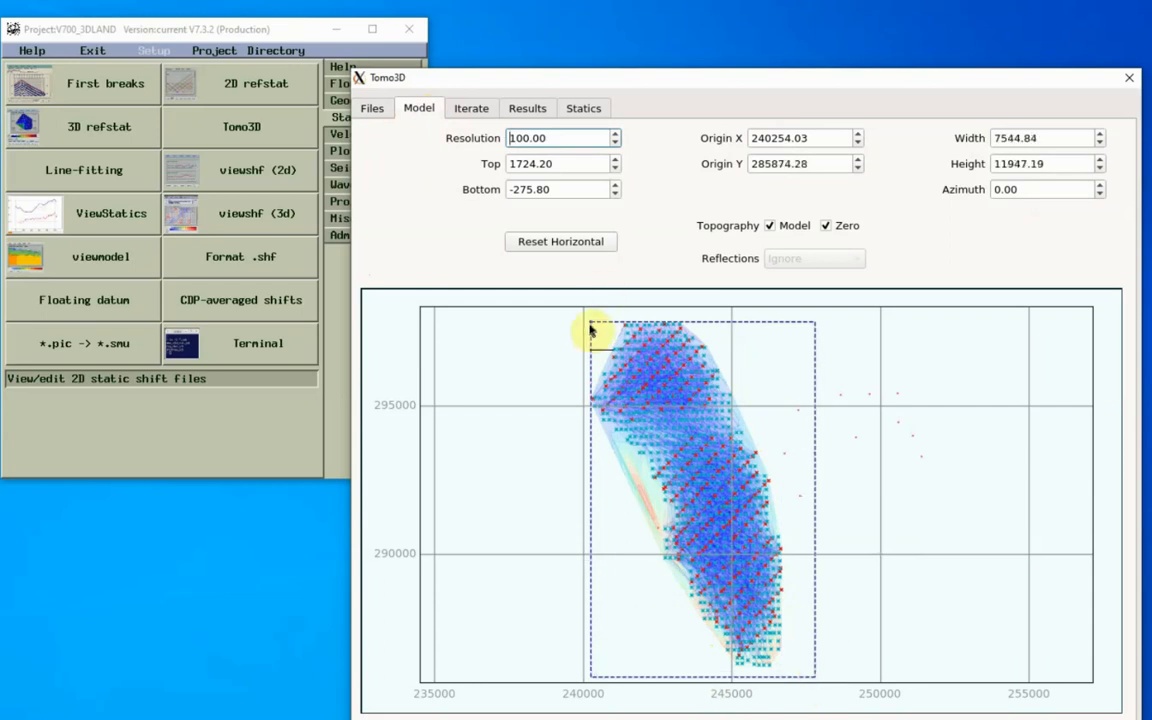
pyautogui.moveTo(590, 322)
pyautogui.mouseDown()
pyautogui.moveTo(566, 342)
pyautogui.moveTo(589, 311)
pyautogui.mouseUp()
pyautogui.moveTo(702, 584); pyautogui.dragTo(711, 592)
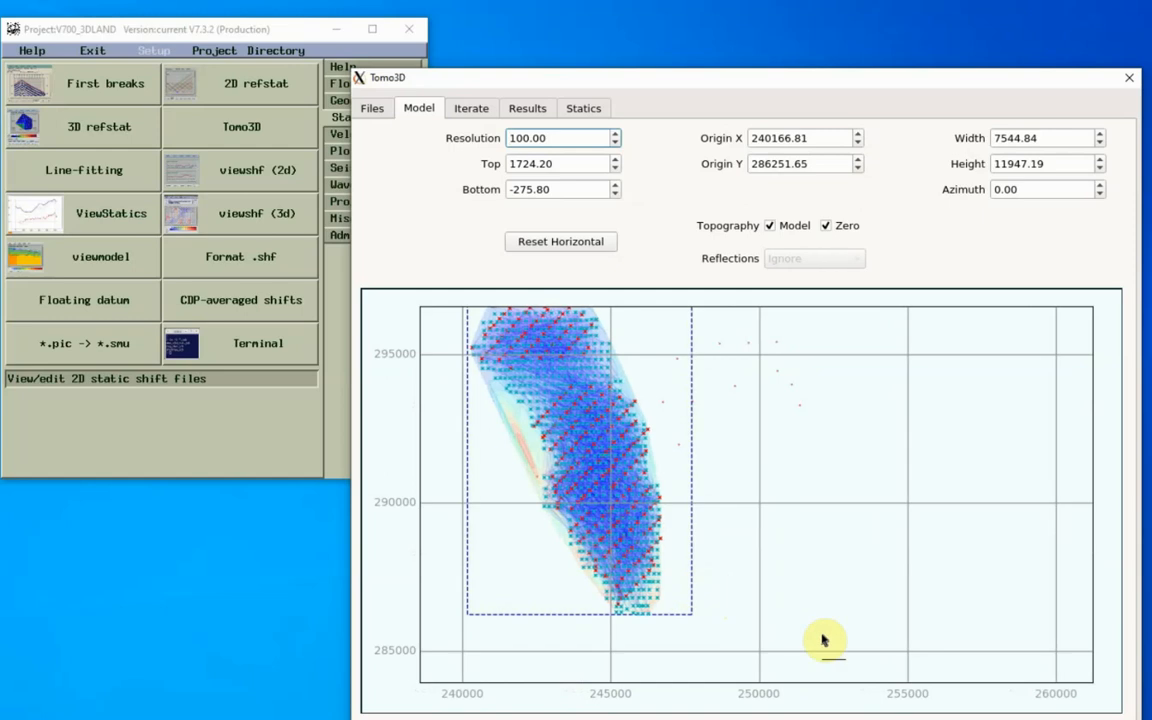
pyautogui.moveTo(822, 635); pyautogui.dragTo(822, 629)
pyautogui.moveTo(823, 567); pyautogui.dragTo(862, 576)
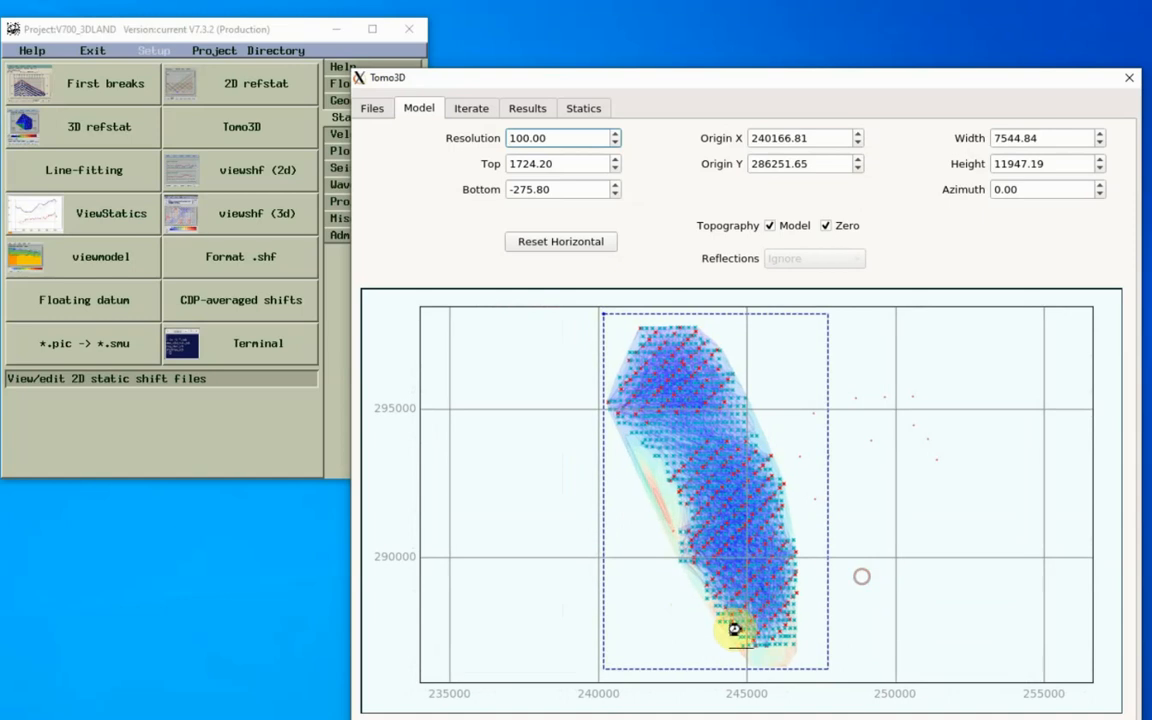
pyautogui.moveTo(606, 672)
pyautogui.mouseDown()
pyautogui.moveTo(652, 676)
pyautogui.moveTo(585, 676)
pyautogui.moveTo(644, 676)
pyautogui.moveTo(602, 670)
pyautogui.mouseUp()
pyautogui.rightClick(602, 670)
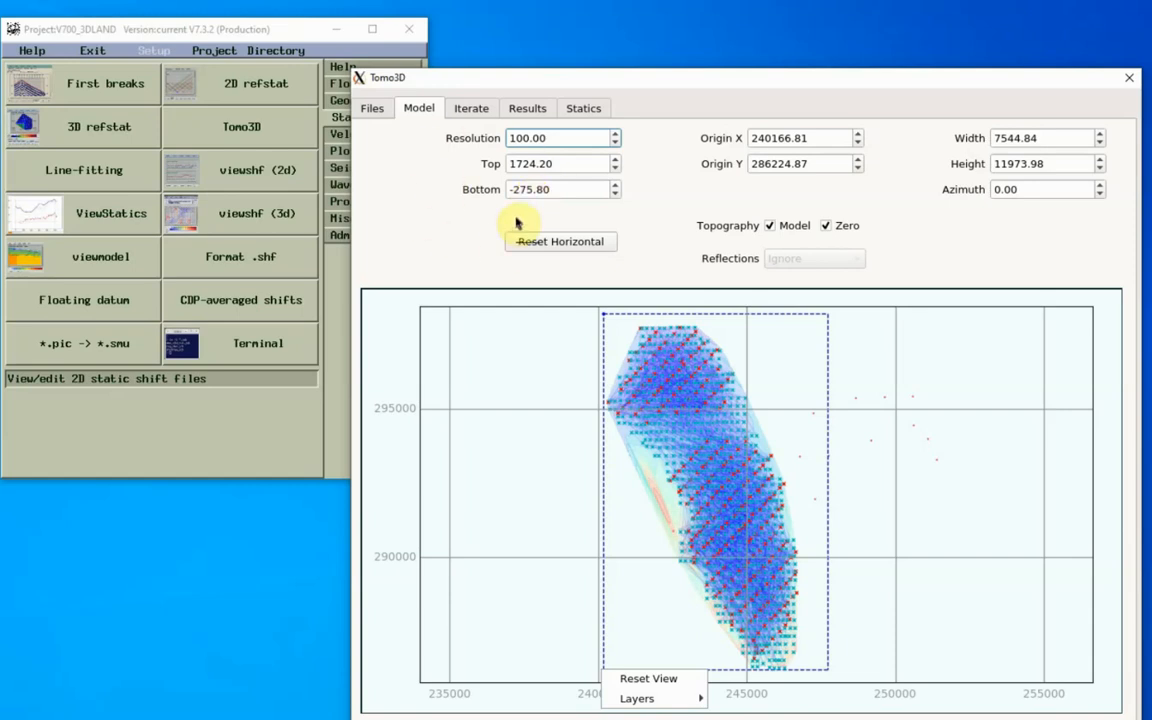
# Set the model resolution to 200
pyautogui.click(534, 142)
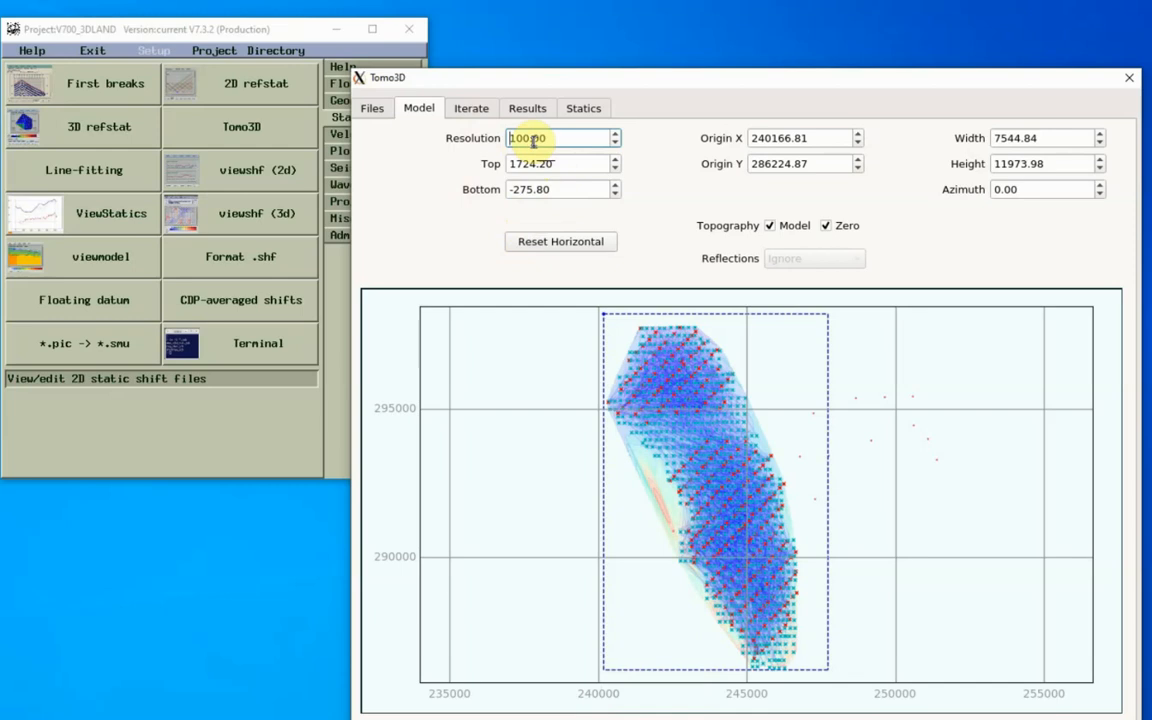
pyautogui.moveTo(514, 140); pyautogui.dragTo(521, 141)
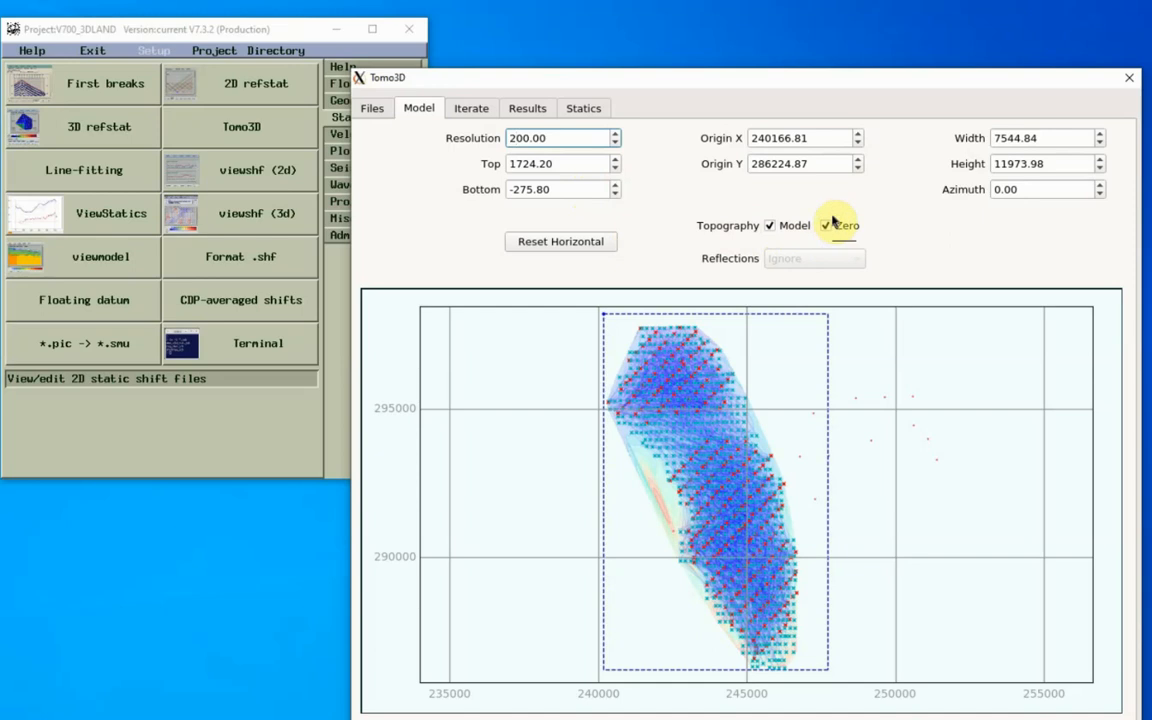
# Check the available smoothness levels and run the tomography iterations at the constant level
pyautogui.click(471, 110)
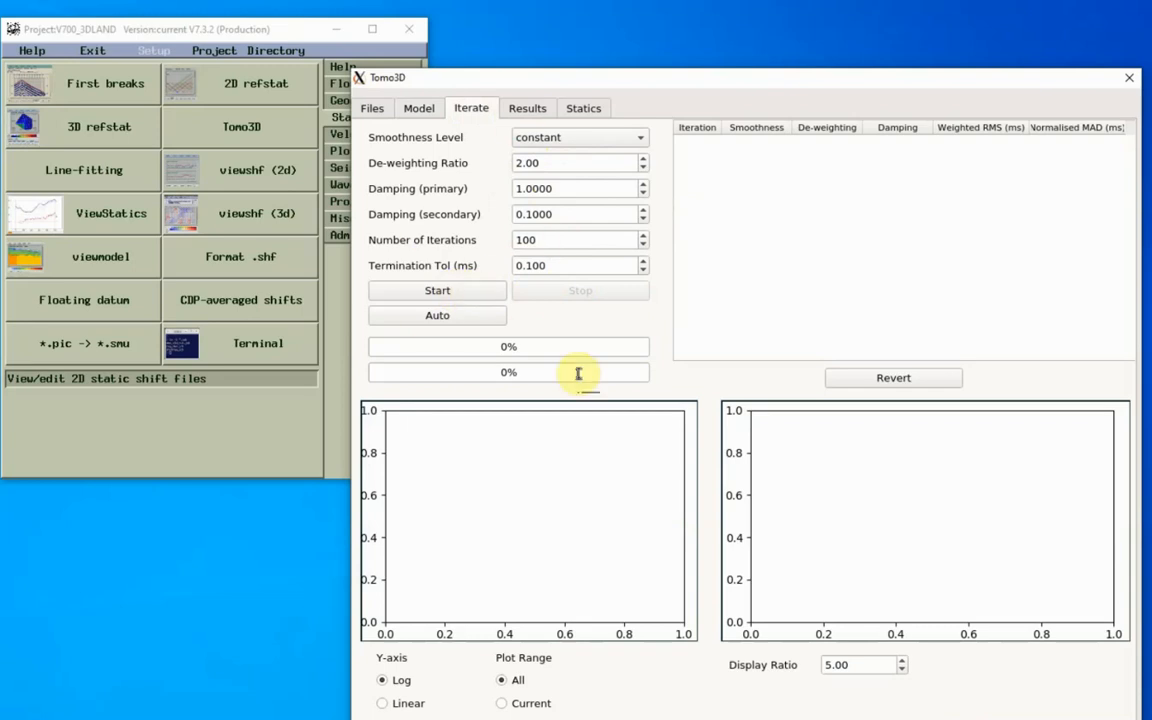
pyautogui.click(565, 137)
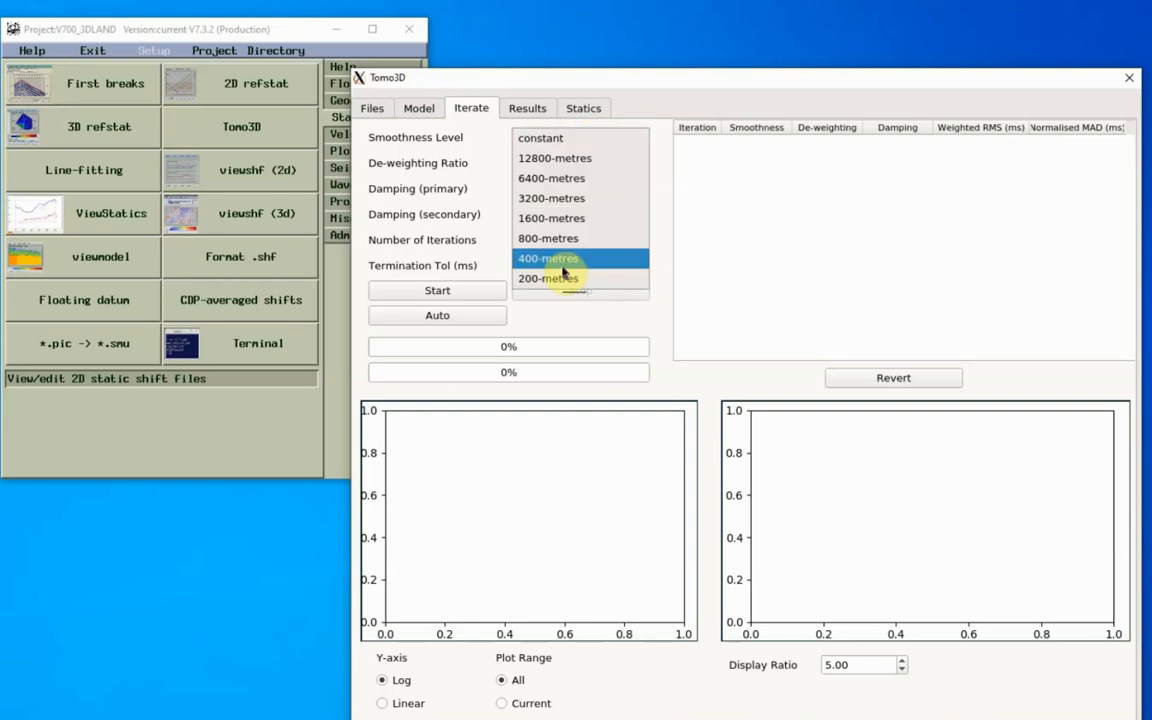
pyautogui.click(648, 325)
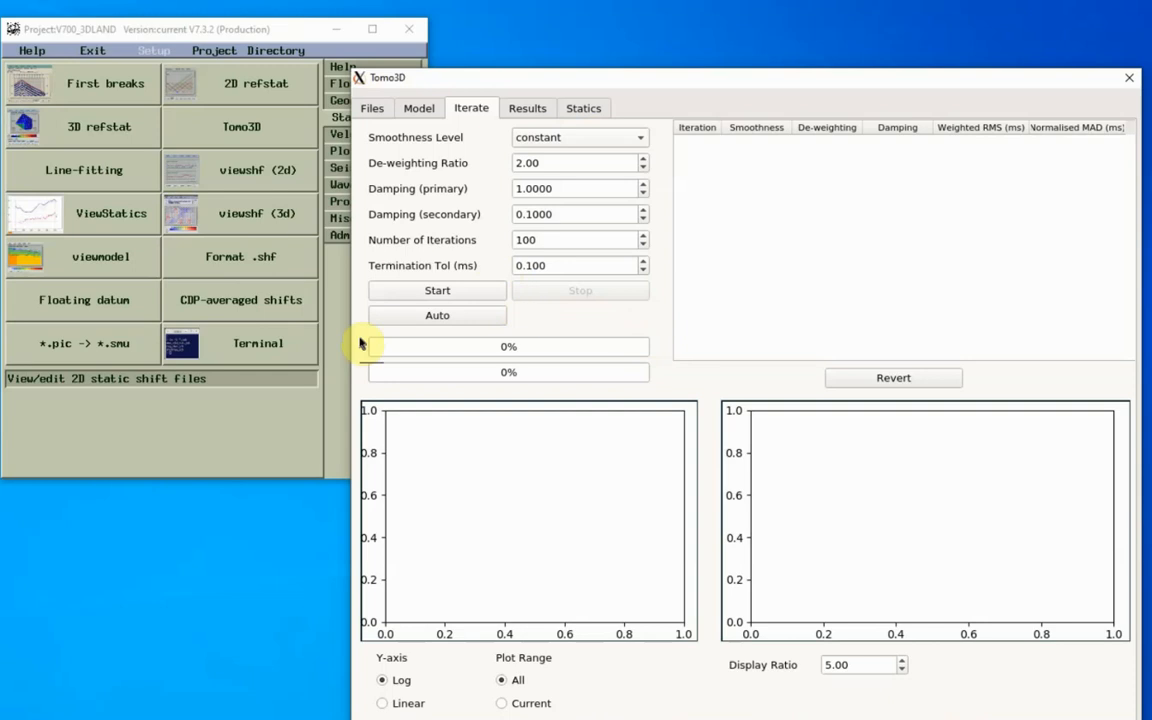
pyautogui.click(447, 292)
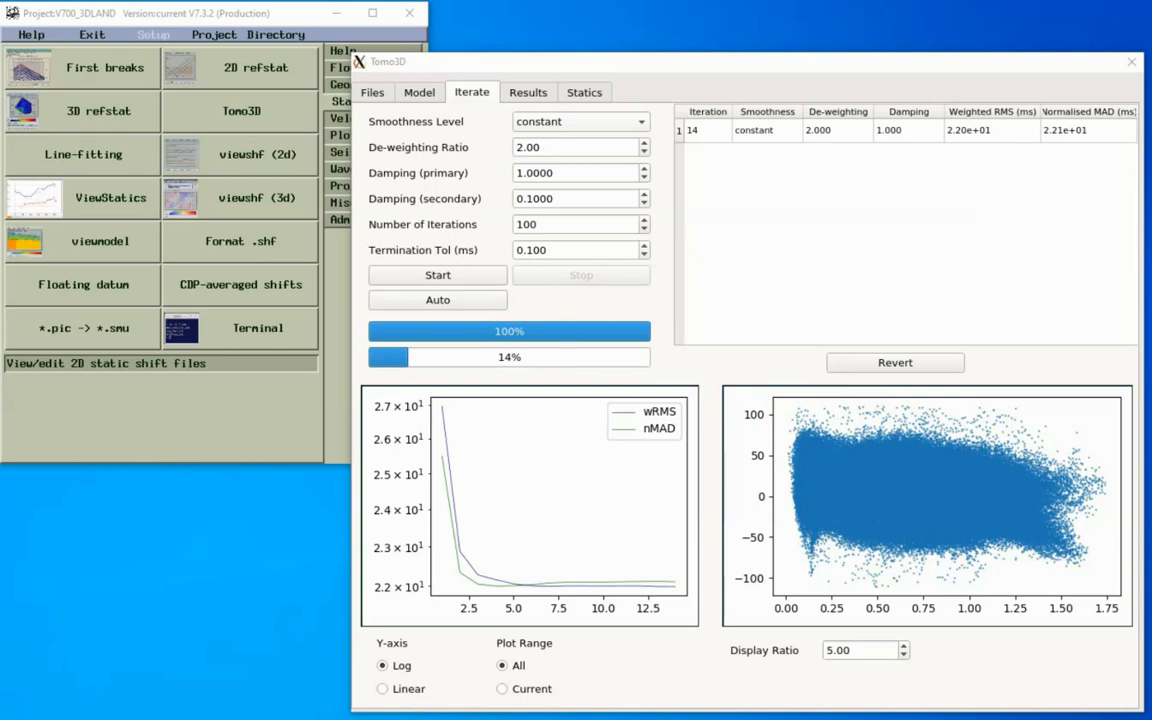
pyautogui.click(628, 123)
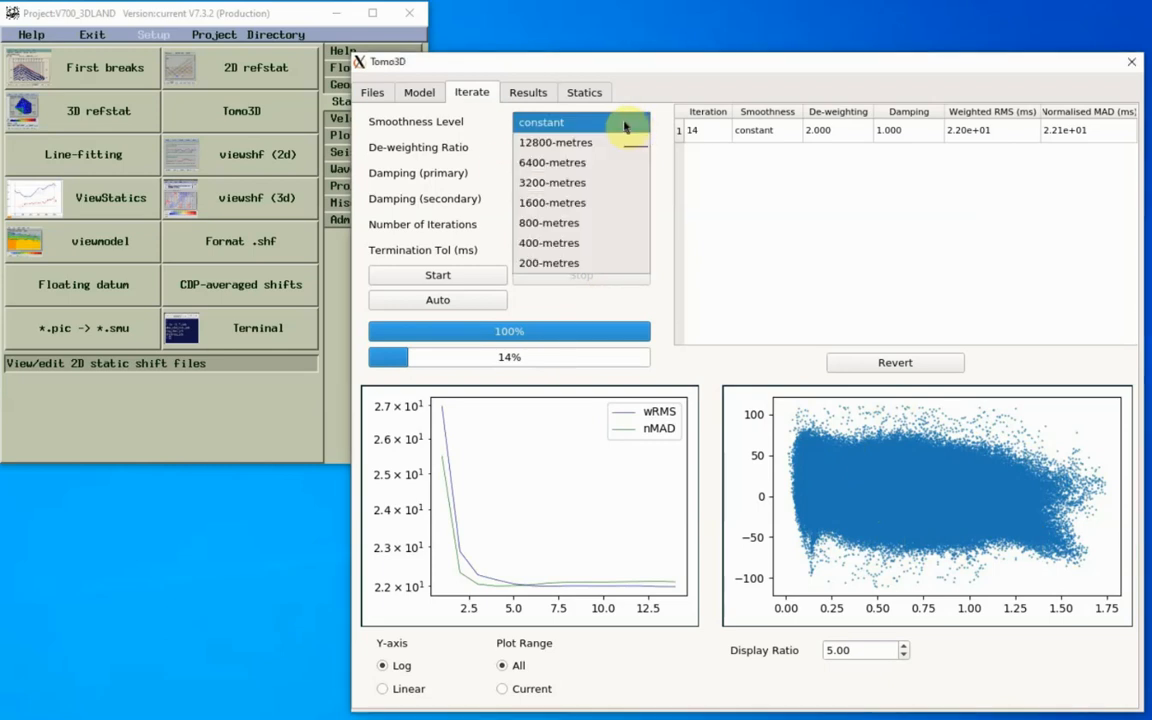
pyautogui.click(745, 228)
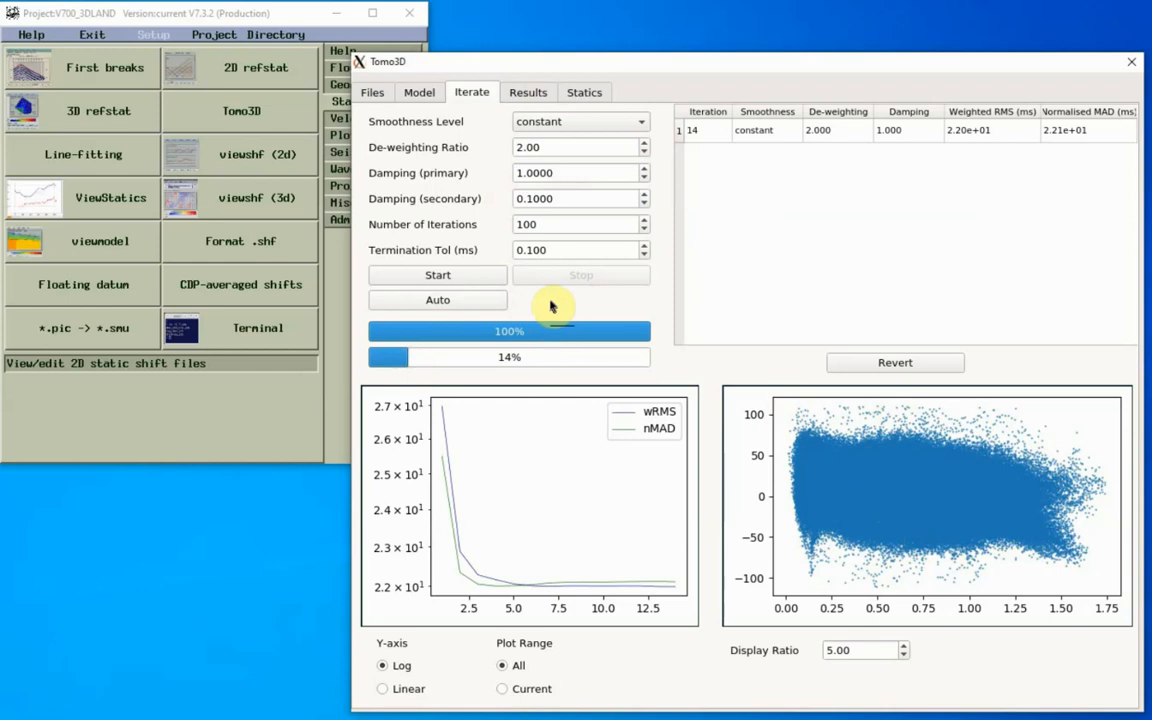
# Display the velocity results and step through the horizontal X-Y slices up to slice 6
pyautogui.click(530, 92)
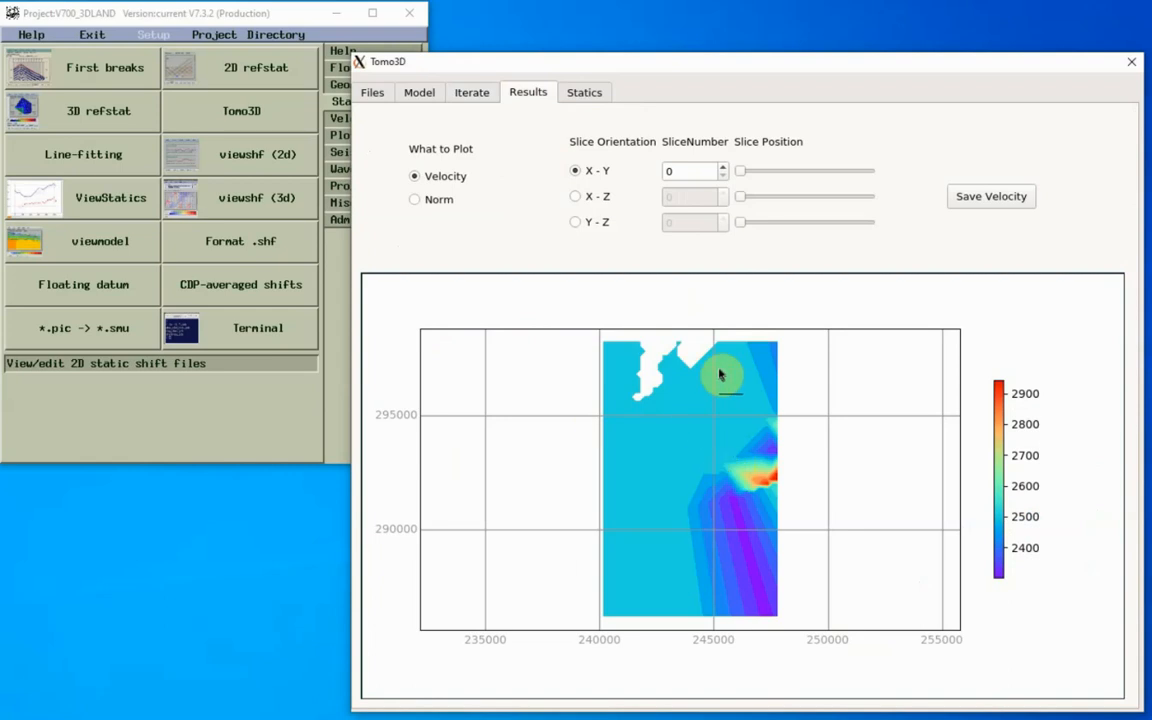
pyautogui.click(724, 168)
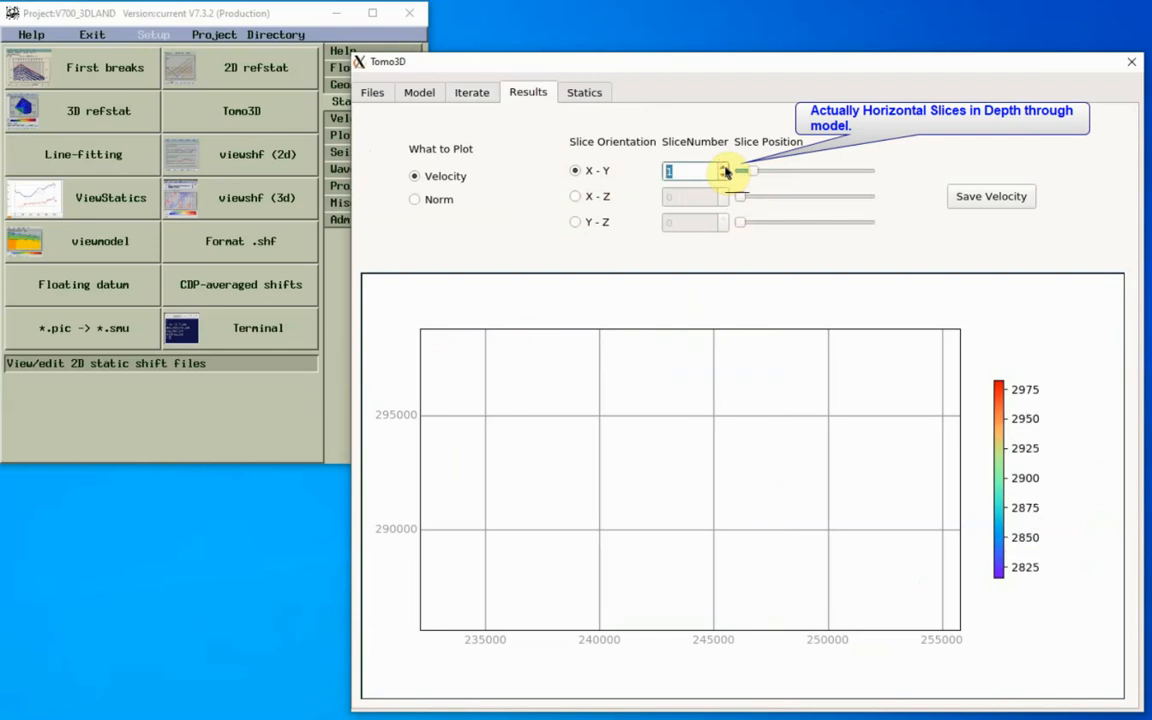
pyautogui.click(724, 168)
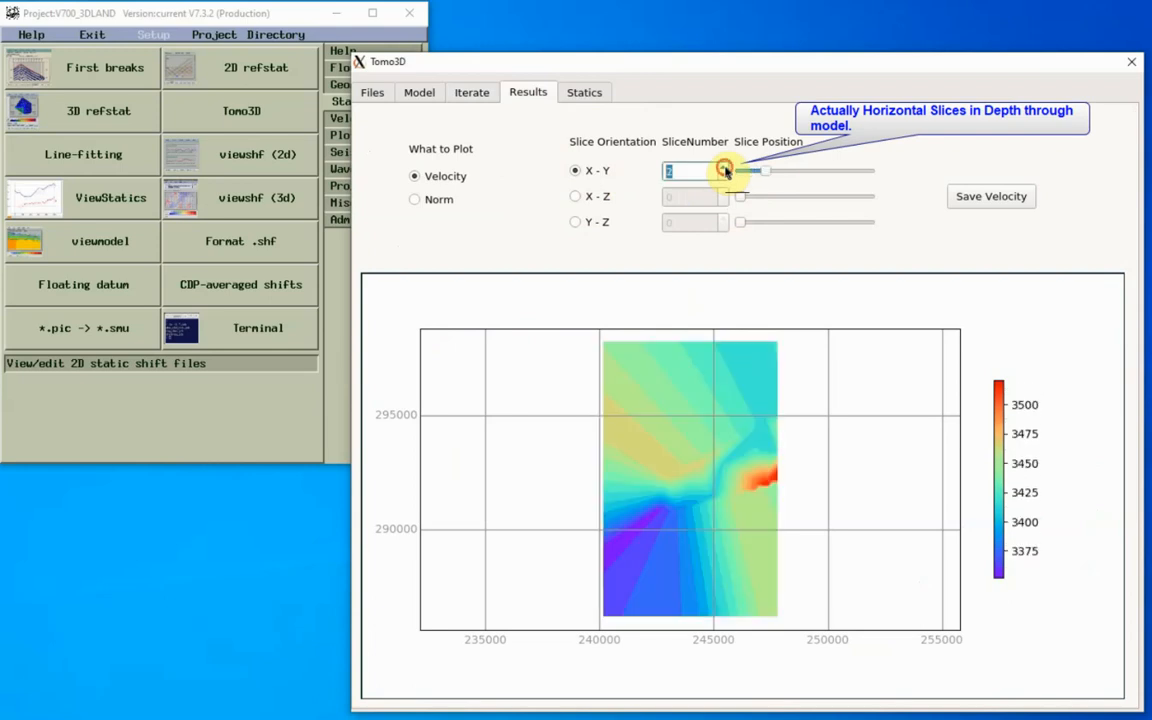
pyautogui.click(724, 168)
pyautogui.click(724, 168)
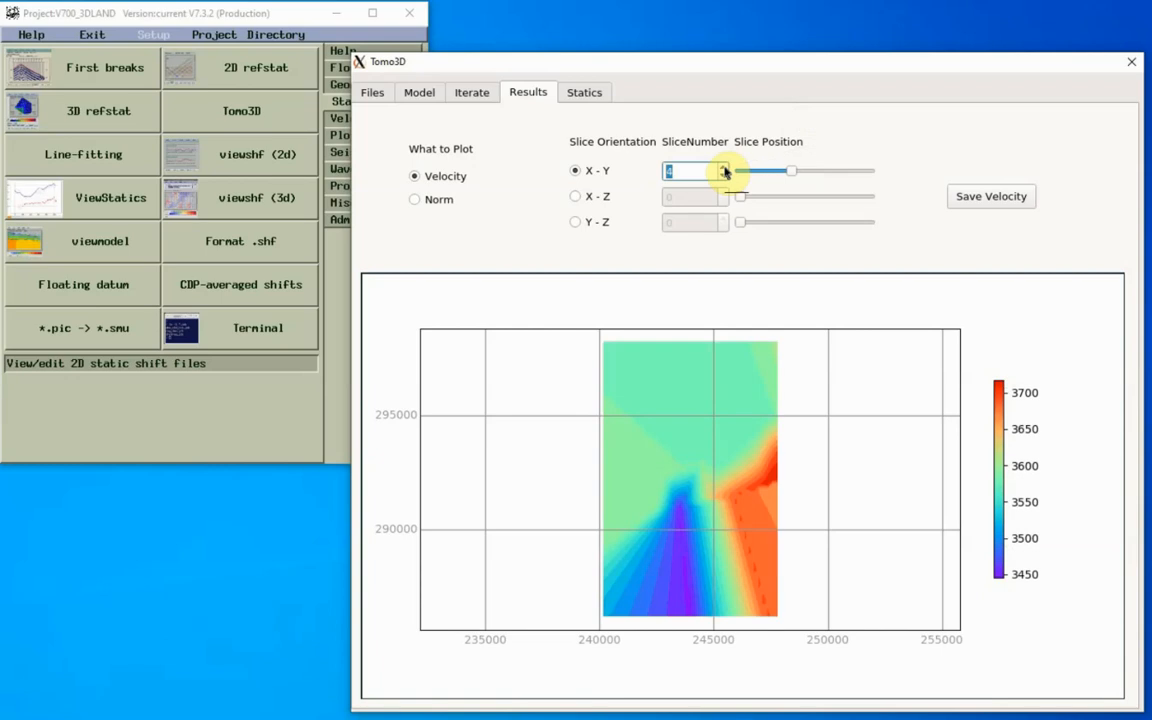
pyautogui.click(724, 168)
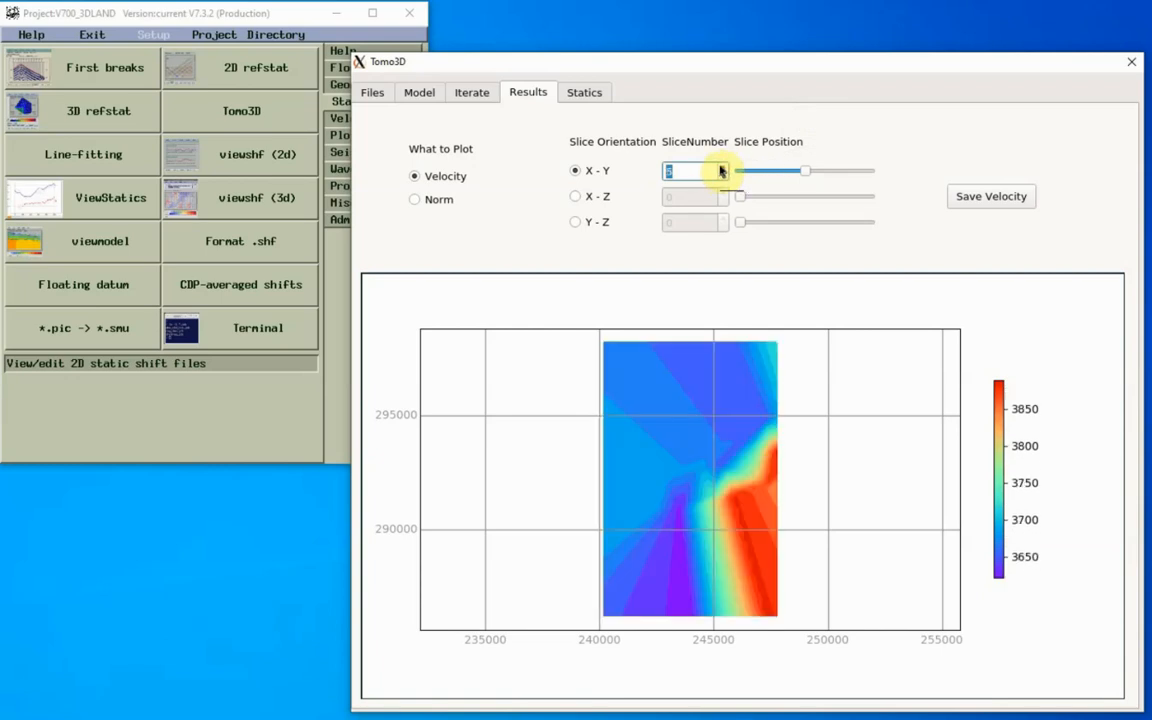
pyautogui.click(723, 168)
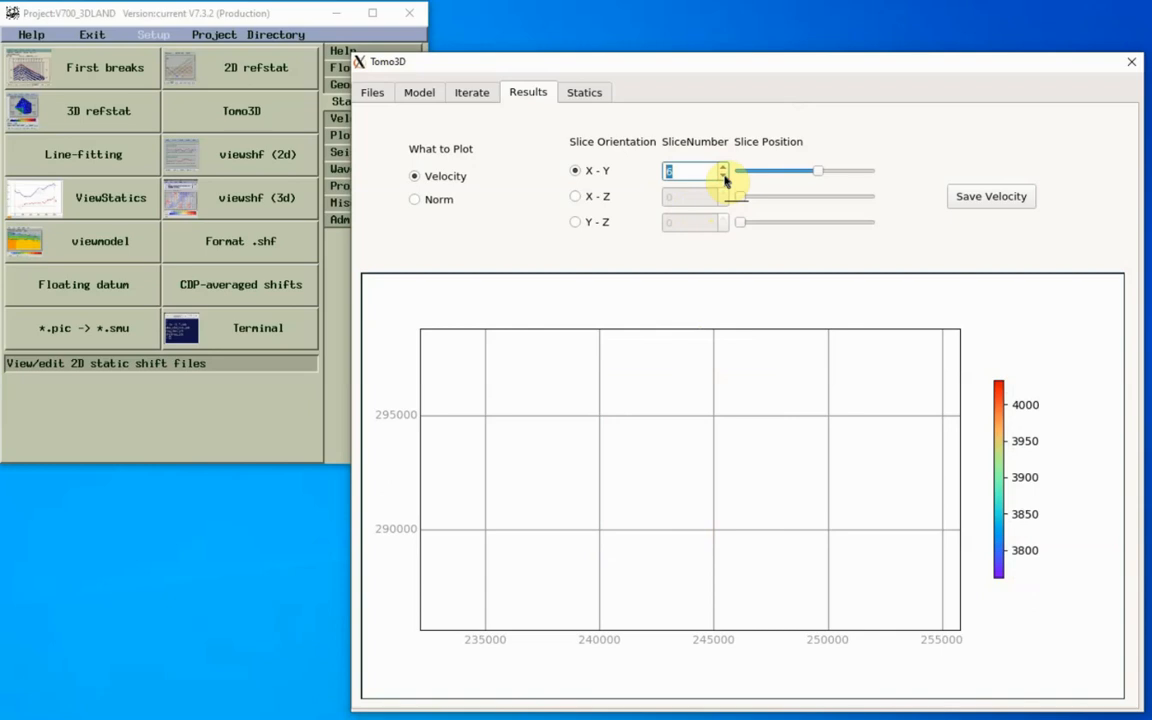
# Switch the velocity plot to X-Z orientation and step through the vertical slices up to slice 3
pyautogui.click(588, 197)
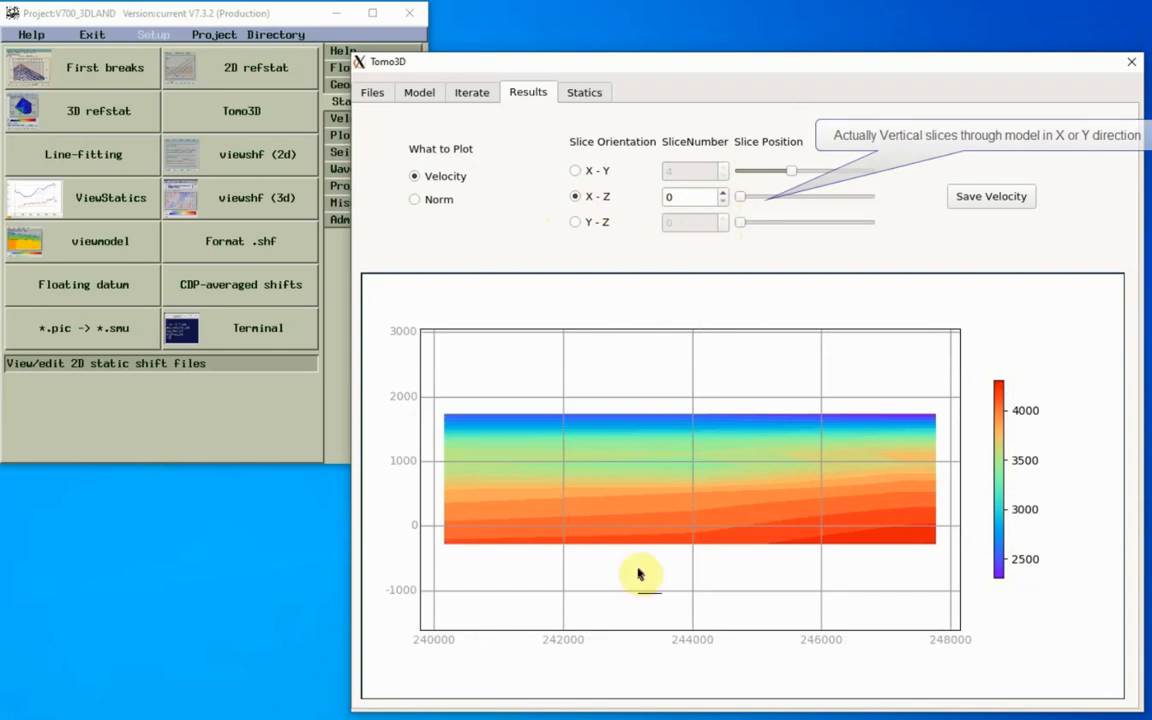
pyautogui.click(722, 193)
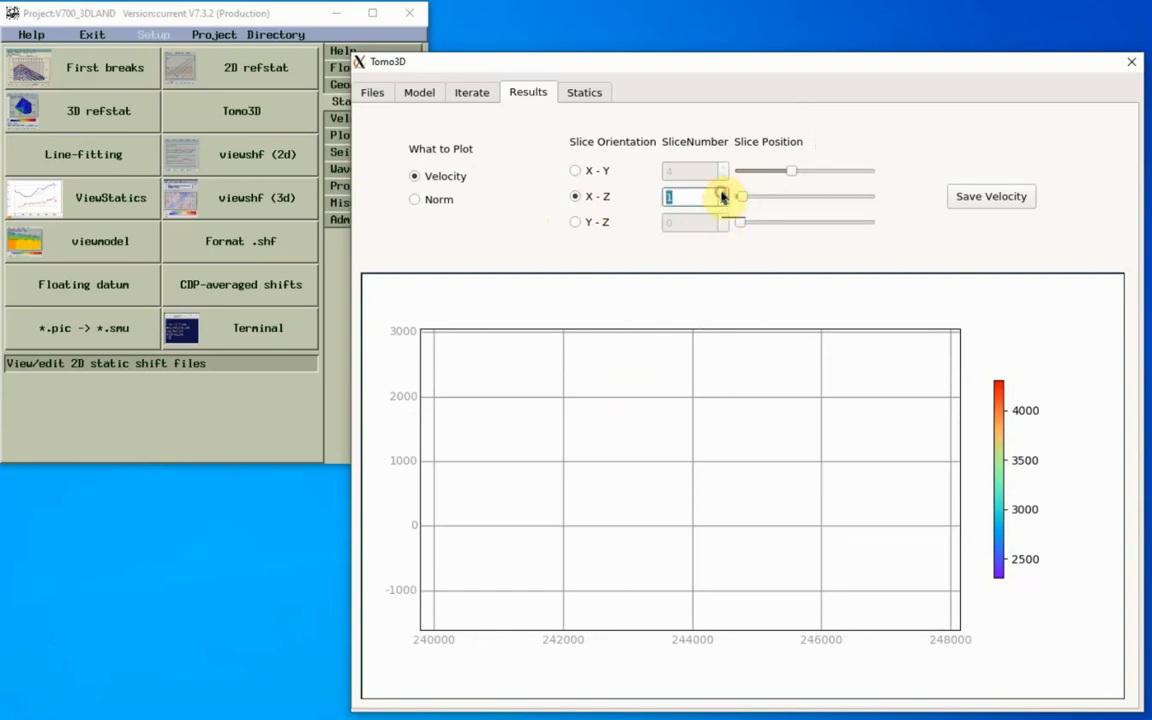
pyautogui.click(722, 193)
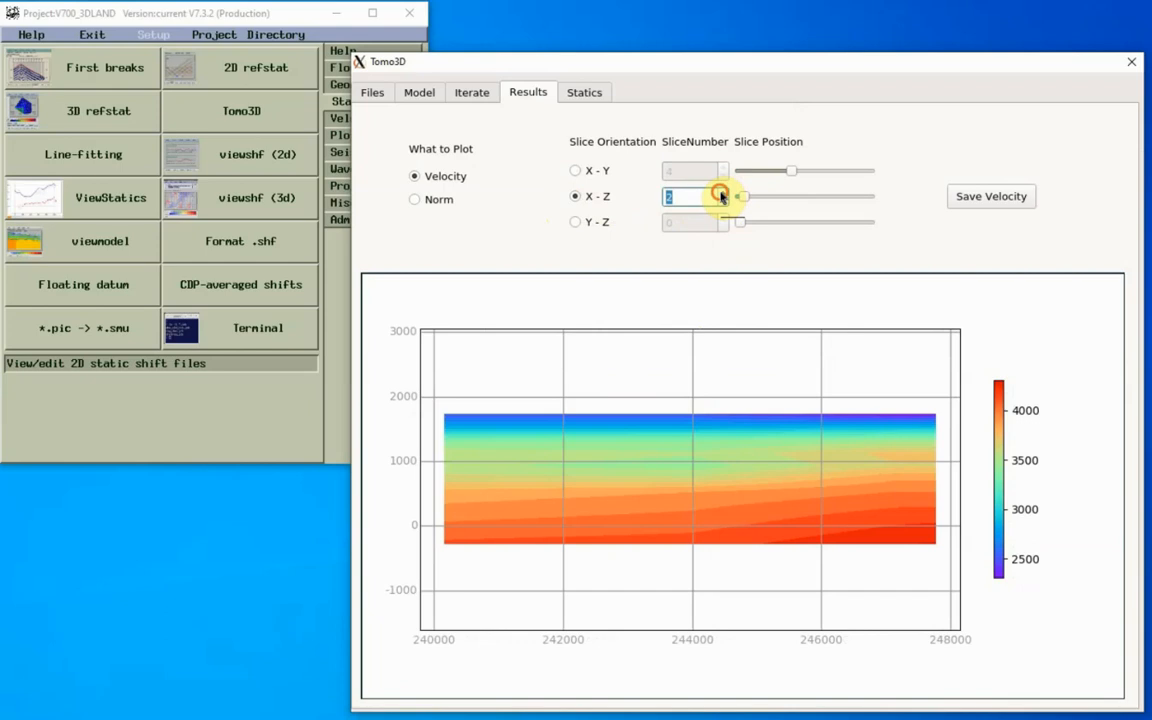
pyautogui.click(722, 193)
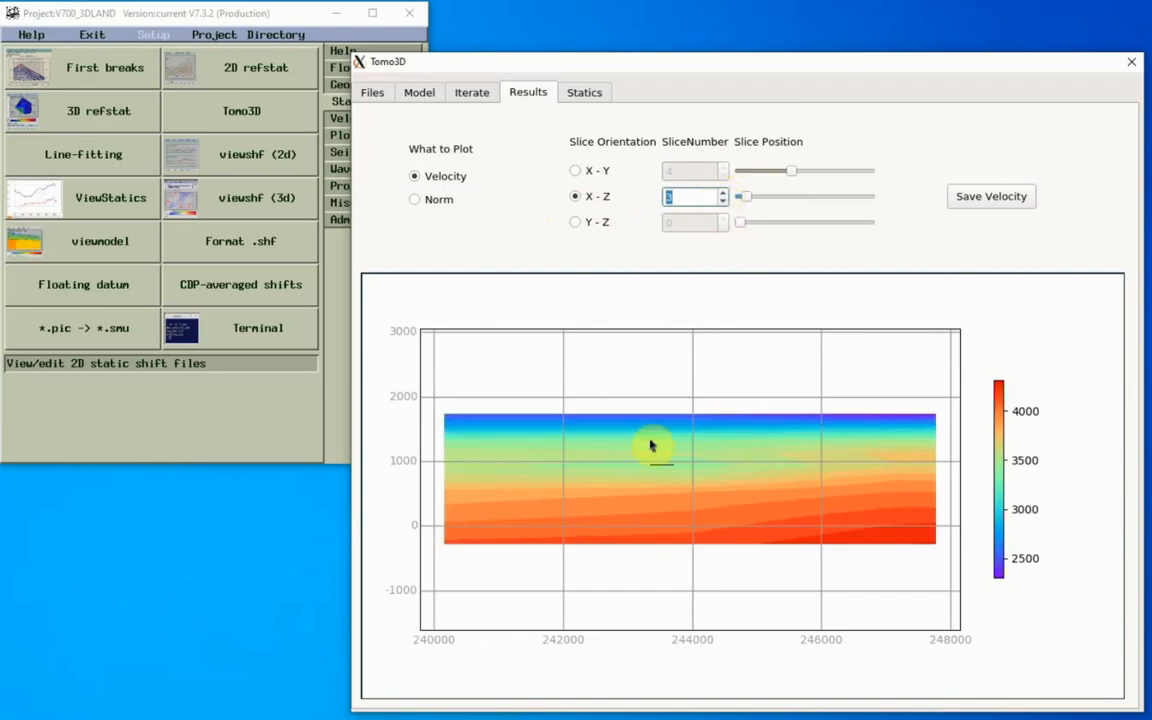
# Switch the velocity plot to Y-Z orientation, step through the slices up to slice 4 and display the norm for it
pyautogui.click(576, 224)
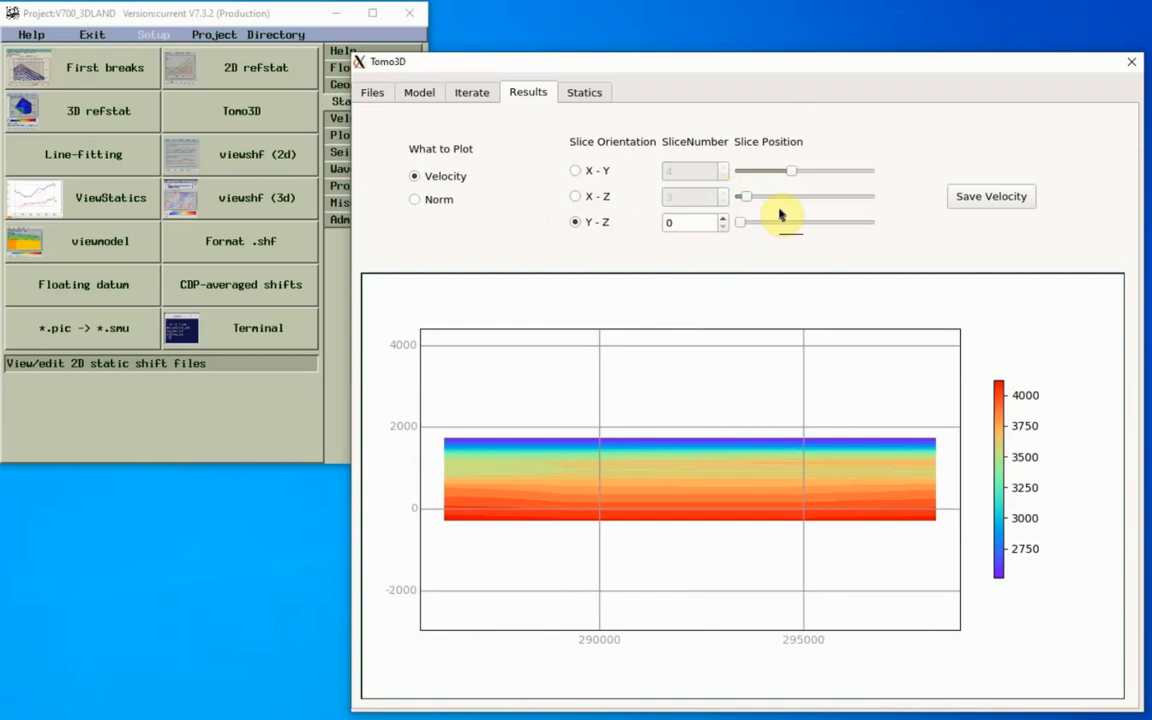
pyautogui.click(723, 218)
pyautogui.click(724, 218)
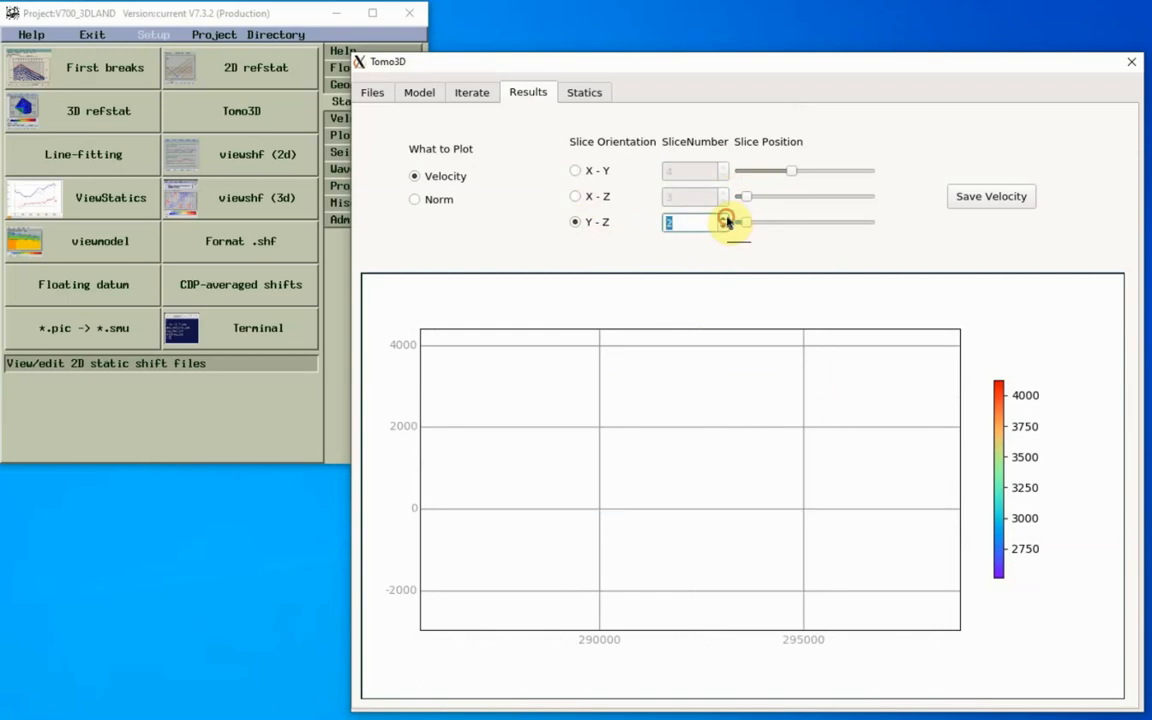
pyautogui.click(724, 219)
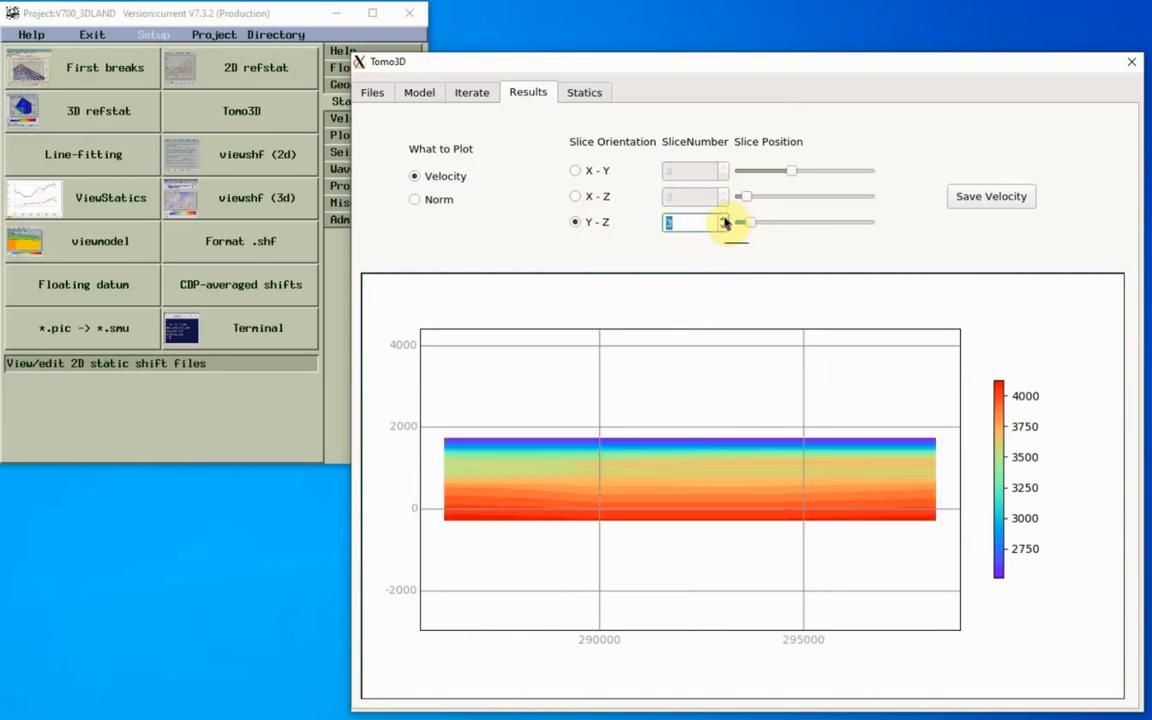
pyautogui.click(724, 219)
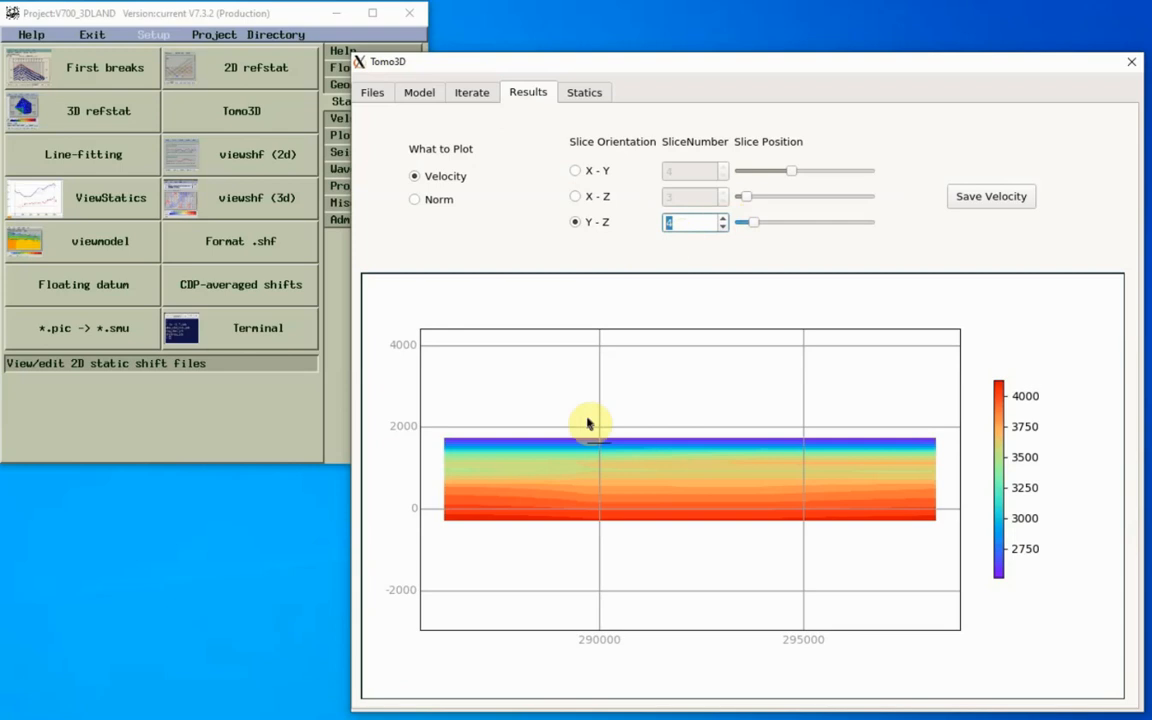
pyautogui.click(417, 204)
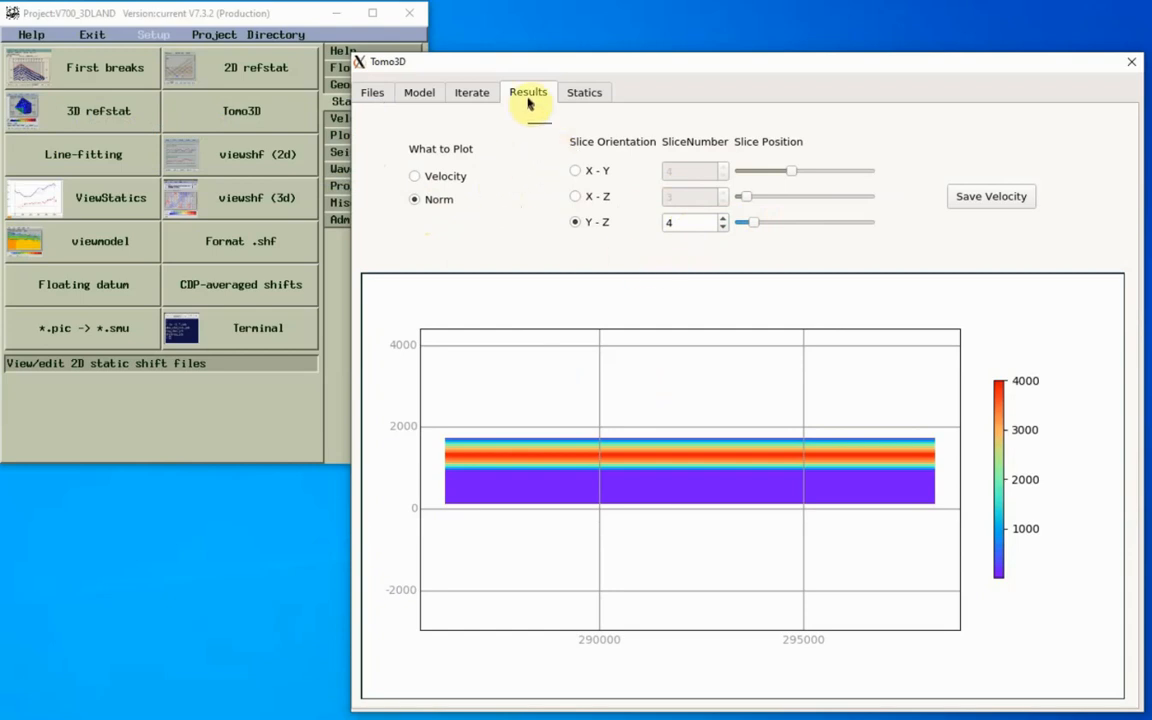
# Run the tomography automatically through decreasing smoothness levels and stop it during the 3200-metres level
pyautogui.click(466, 97)
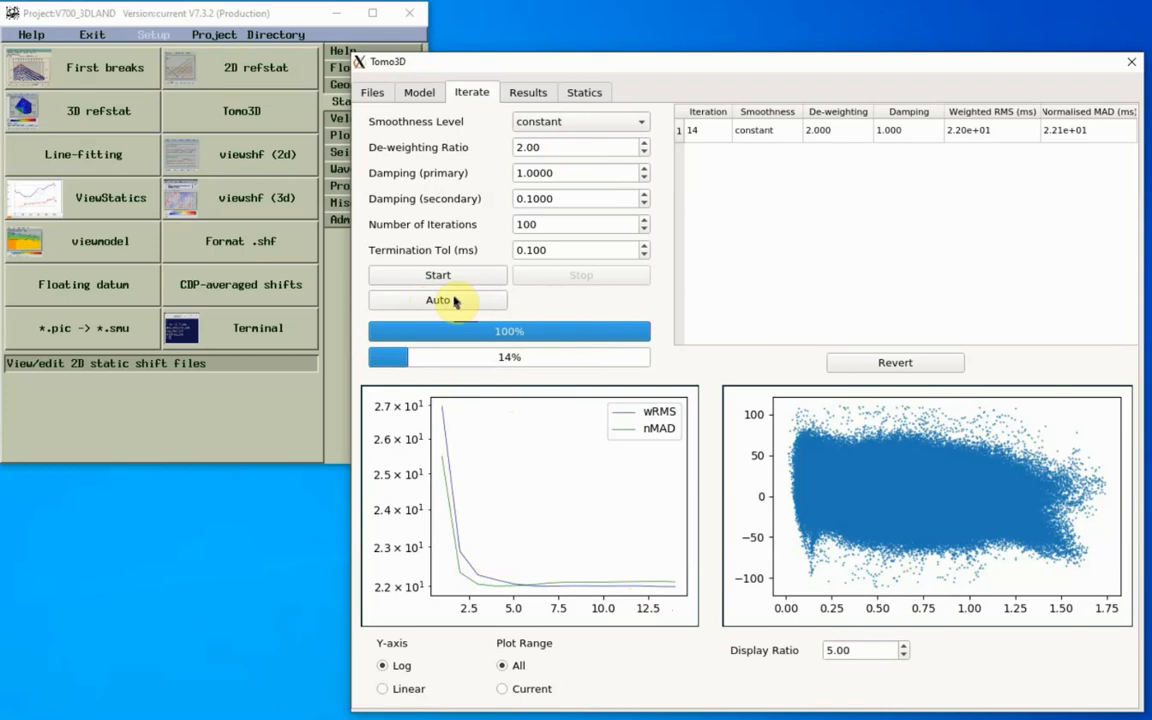
pyautogui.click(455, 301)
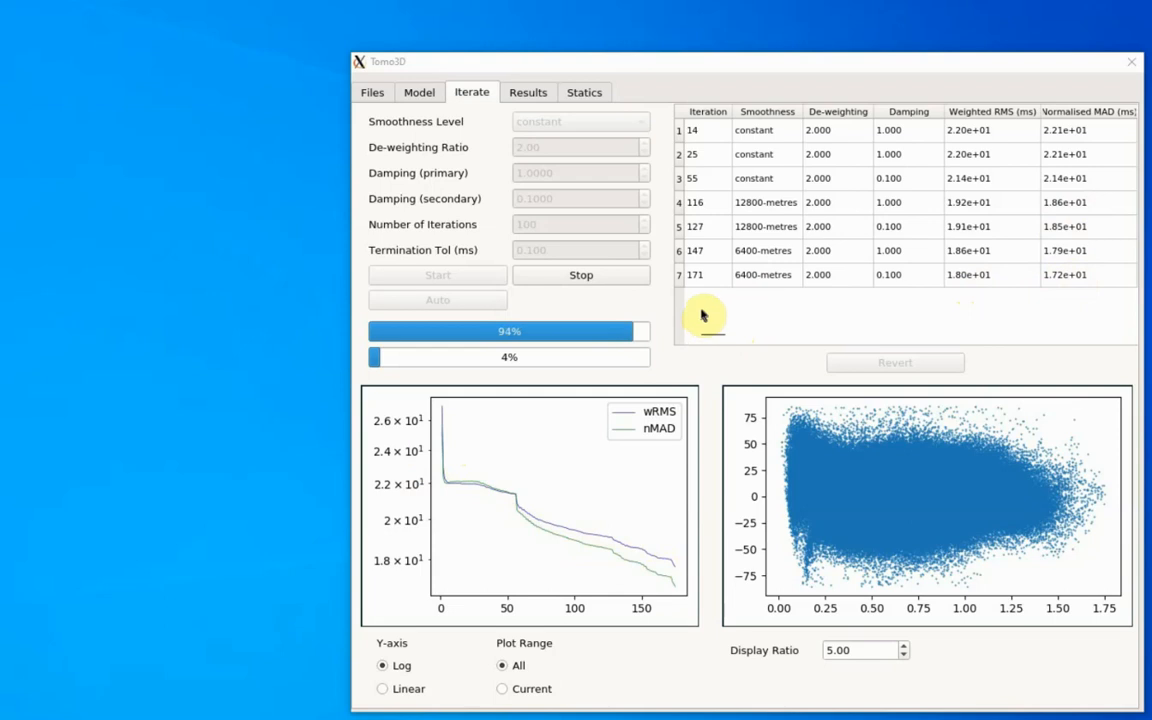
pyautogui.click(581, 277)
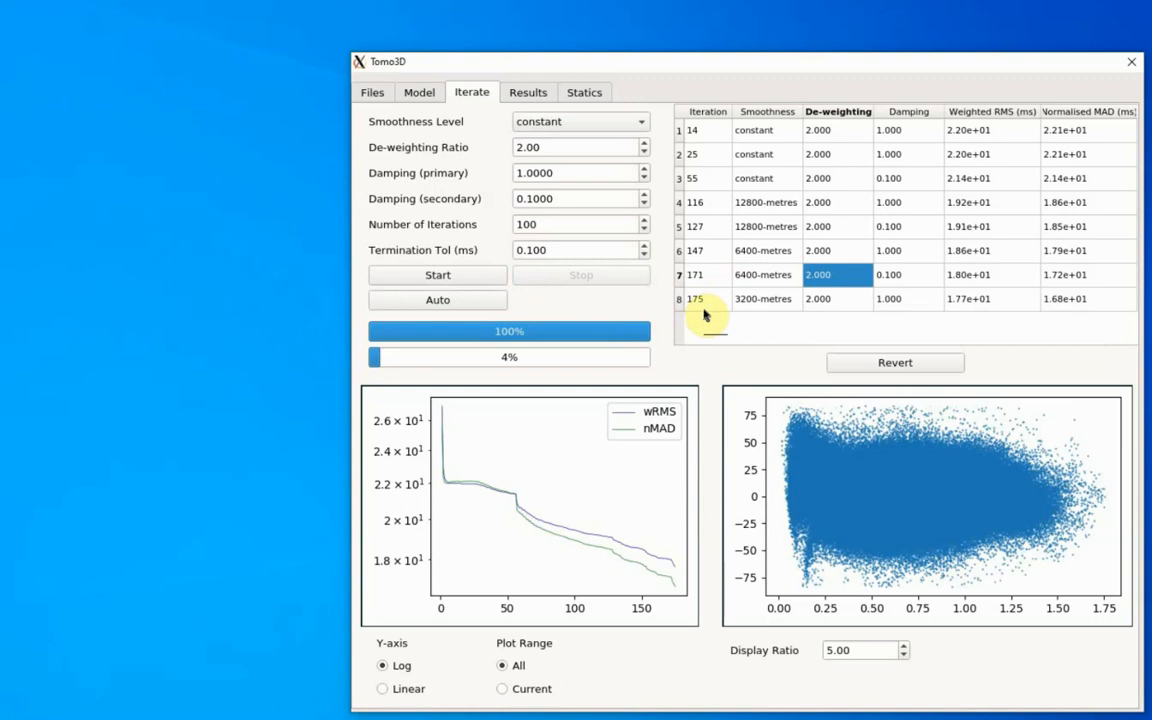
pyautogui.click(739, 299)
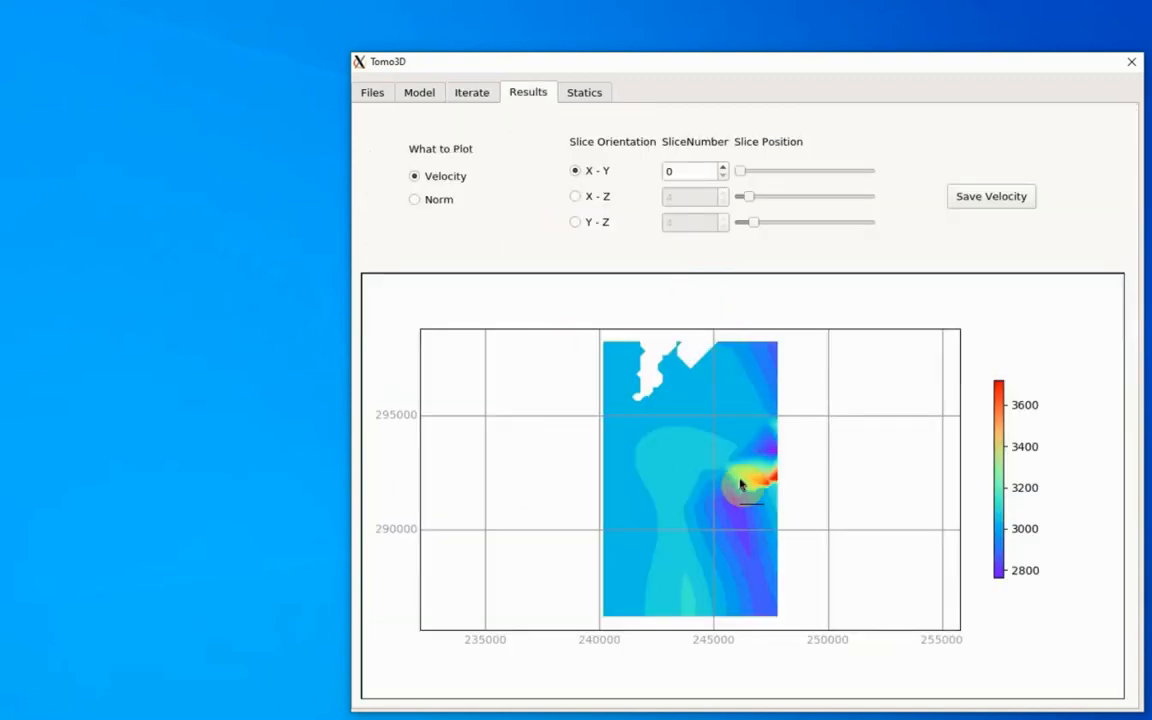
# Step through the updated X-Y velocity slices up to slice 4 and inspect the Y-Z slices up to slice 5
pyautogui.click(725, 168)
pyautogui.click(725, 168)
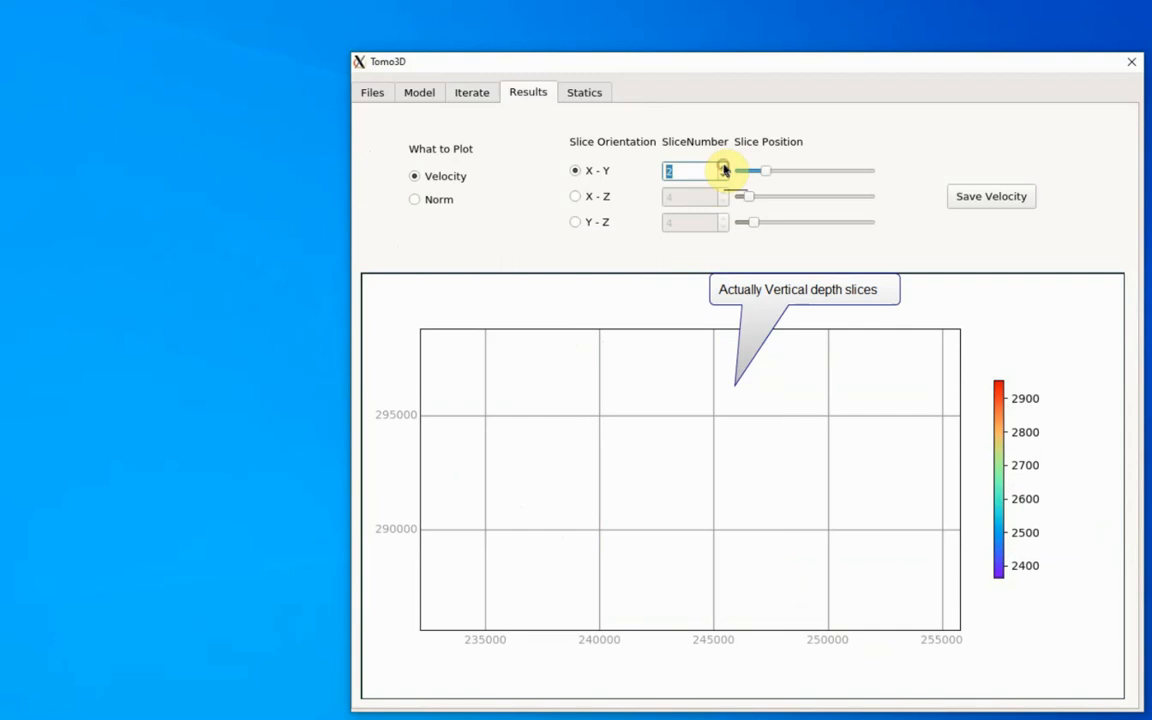
pyautogui.click(725, 168)
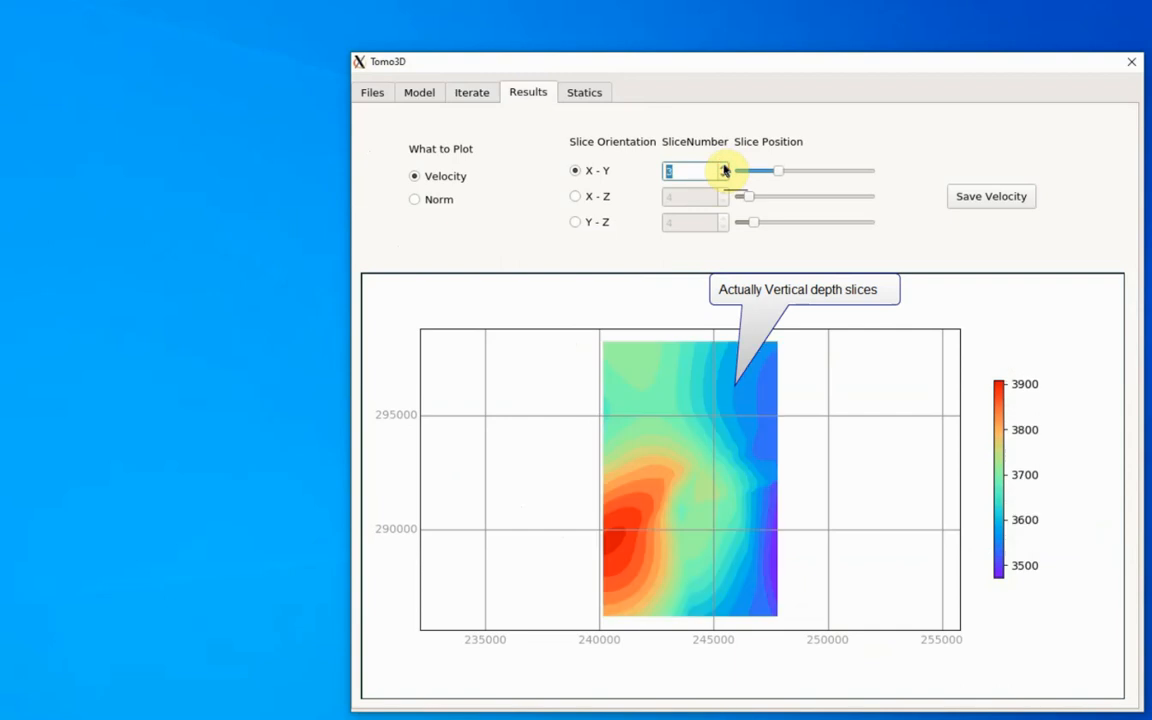
pyautogui.click(725, 168)
pyautogui.click(575, 222)
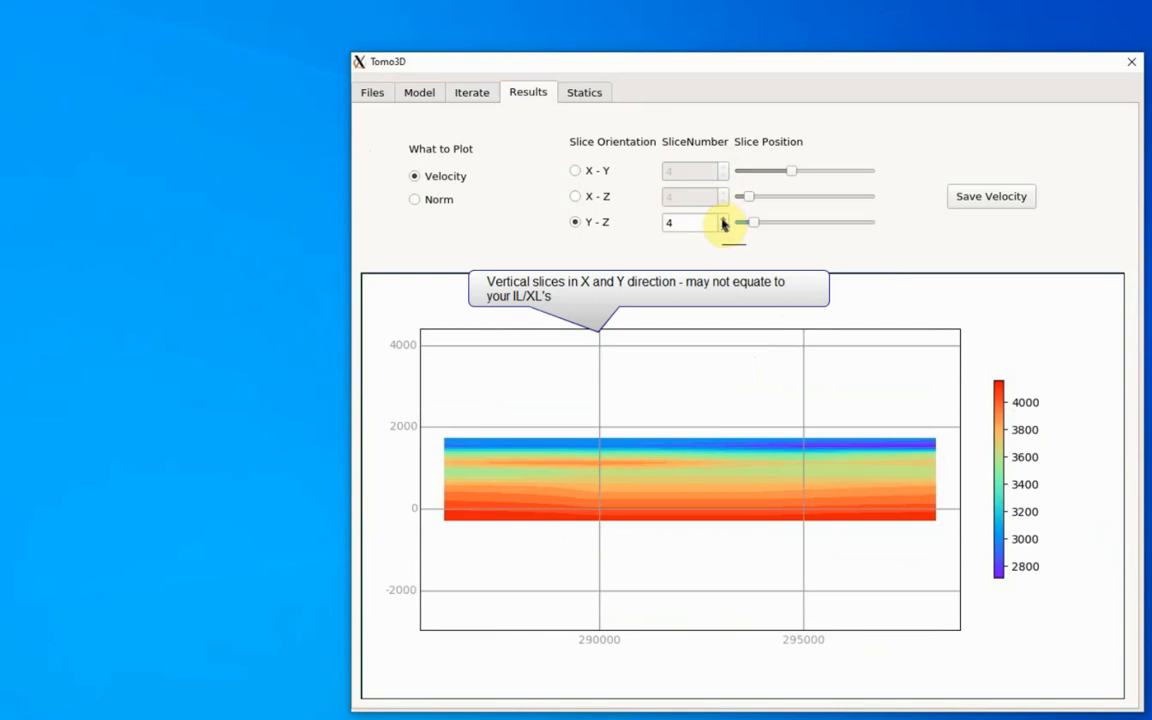
pyautogui.click(476, 96)
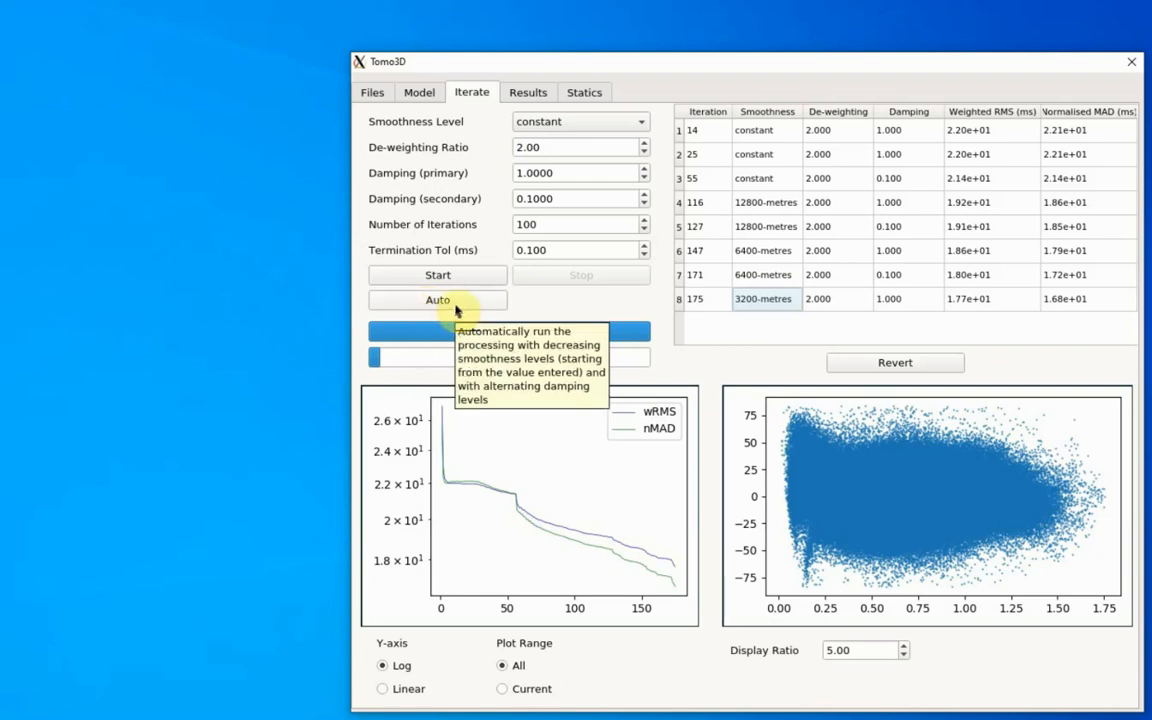
# Save the velocity model as the GC-Vel file Example_save in the project's COMMON/VELOCITIES folder
pyautogui.click(530, 92)
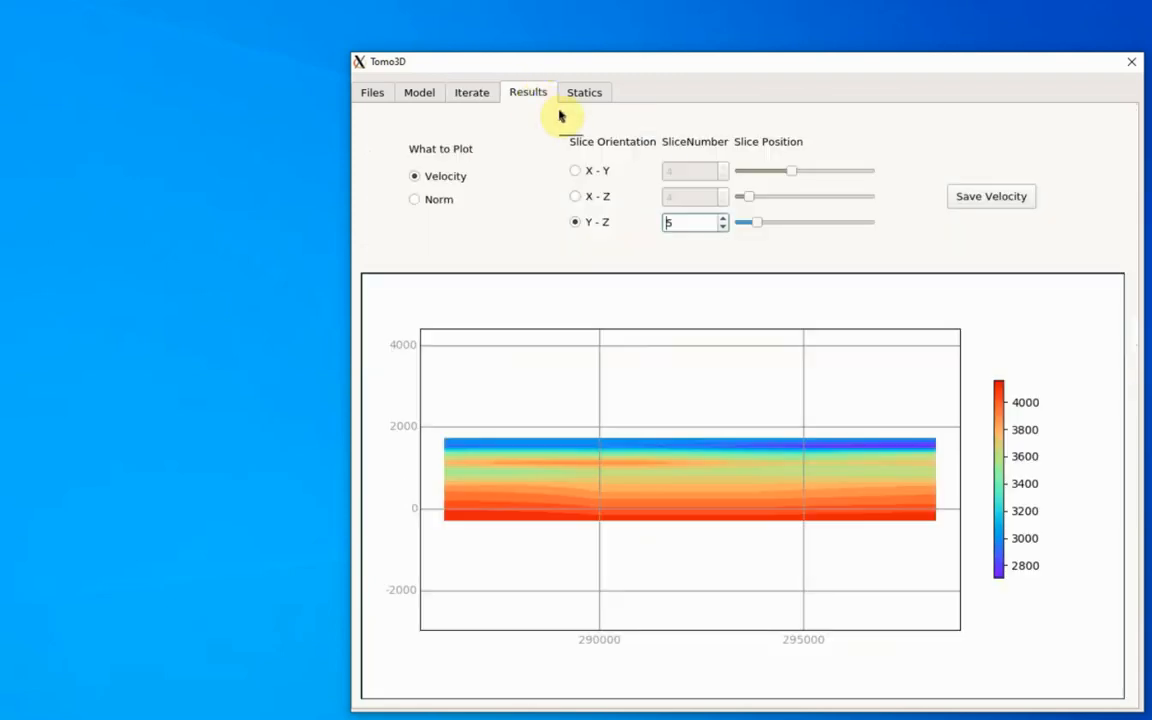
pyautogui.click(983, 198)
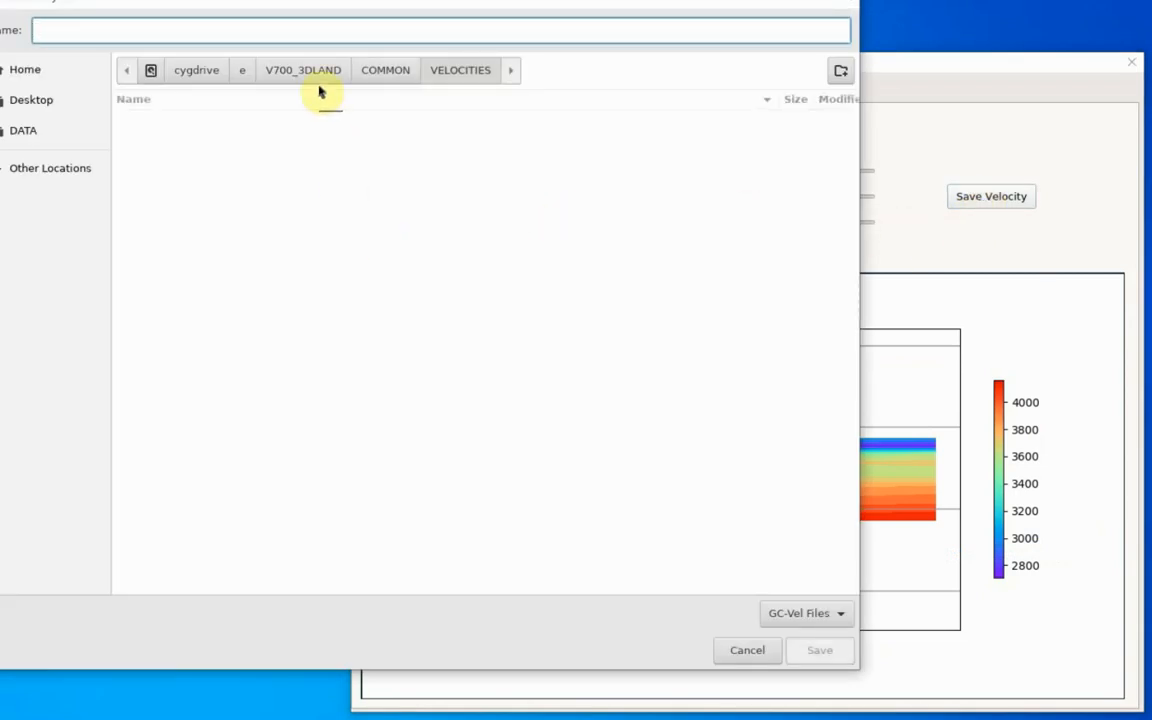
pyautogui.click(94, 28)
pyautogui.write('t')
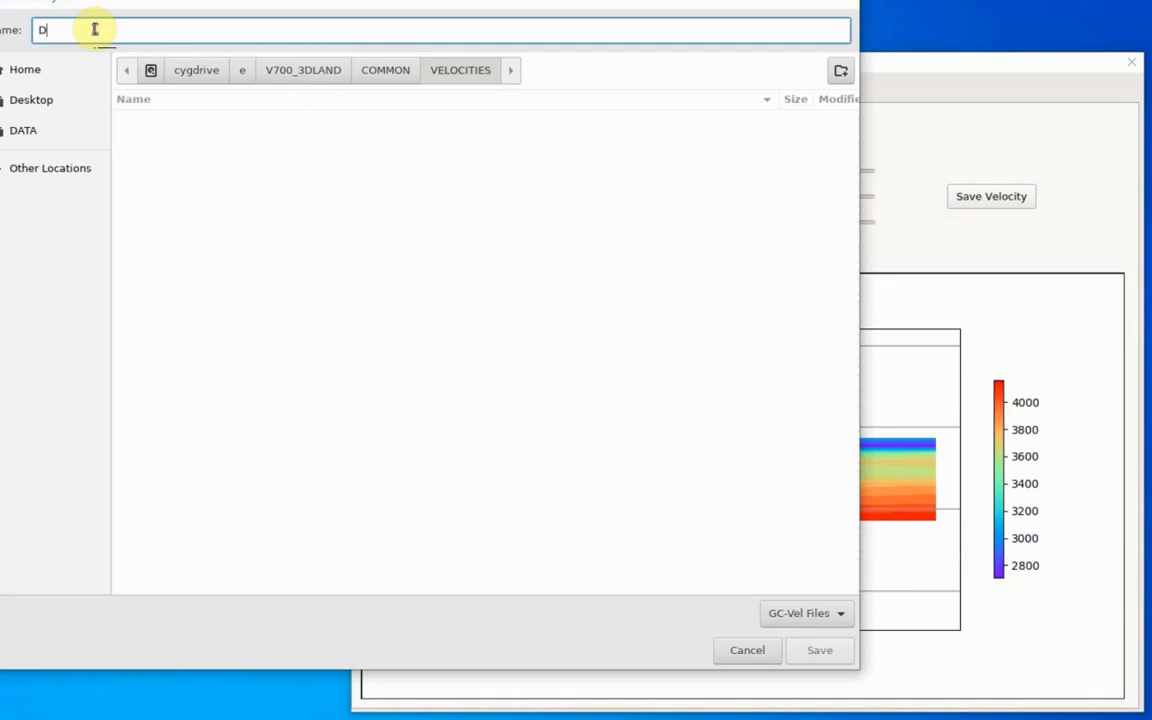
pyautogui.press('BackSpace')
pyautogui.write('Example_sa')
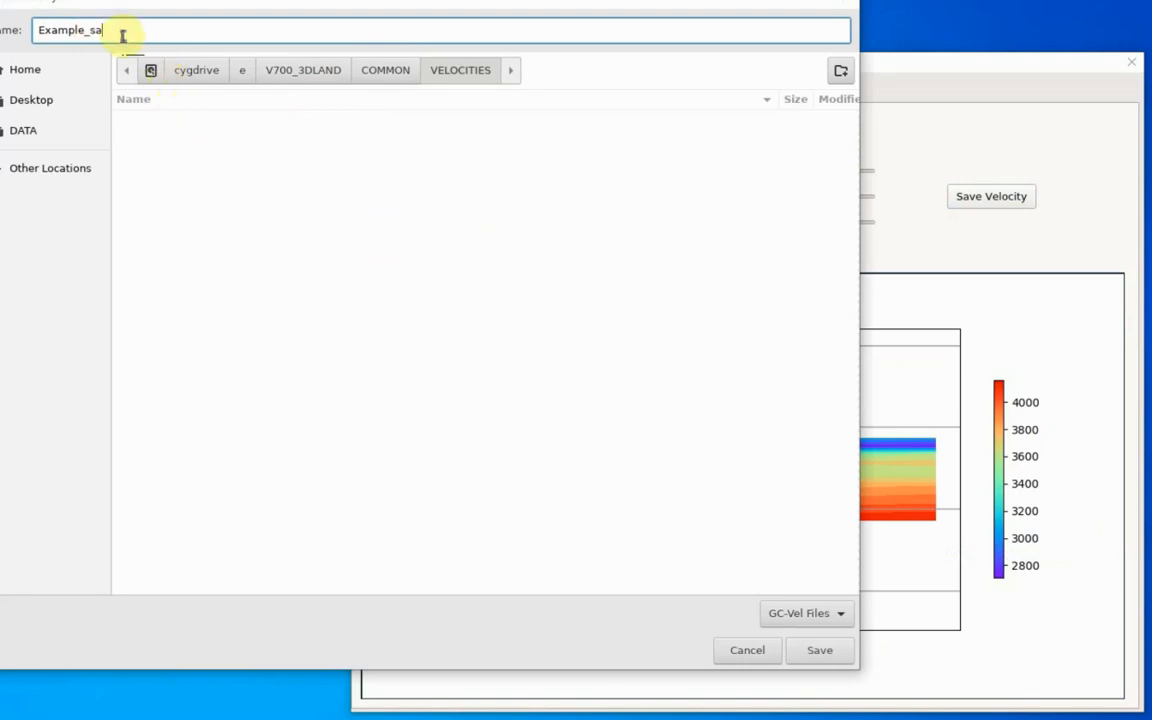
pyautogui.write('ve.vegcv')
pyautogui.click(818, 651)
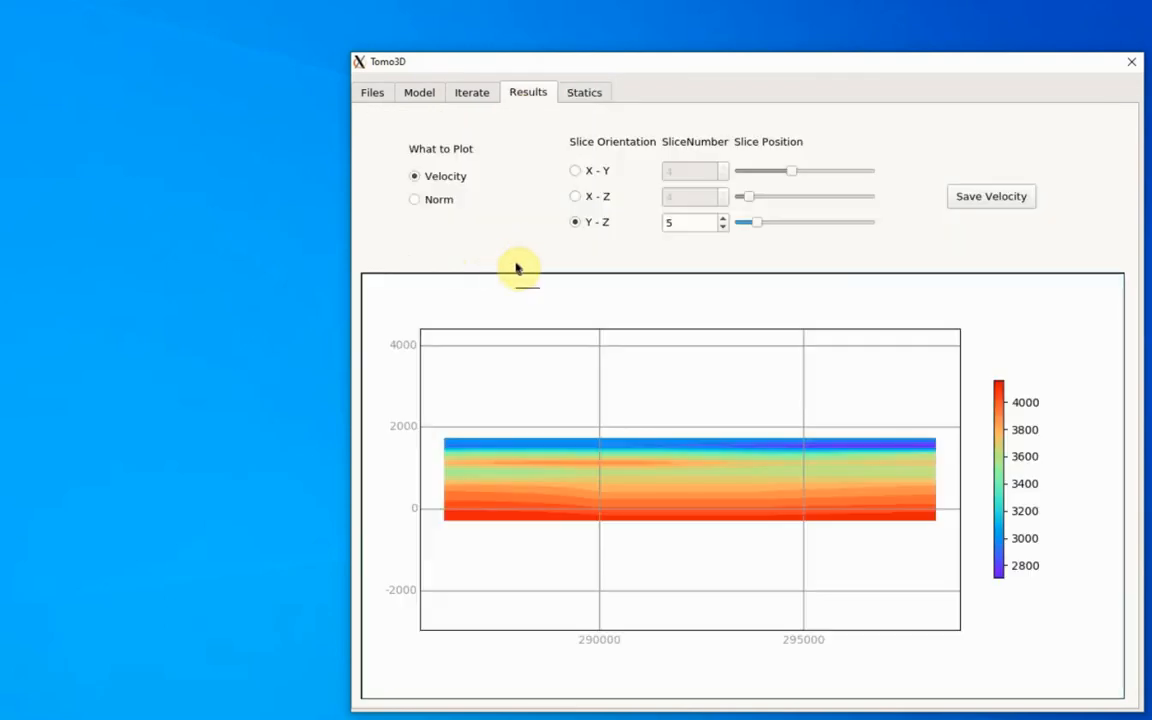
# Save the displayed velocity model in the VELOCITIES folder as Test_3d_NPR with the file type GC-Vel Files (*.gcv)
pyautogui.click(415, 107)
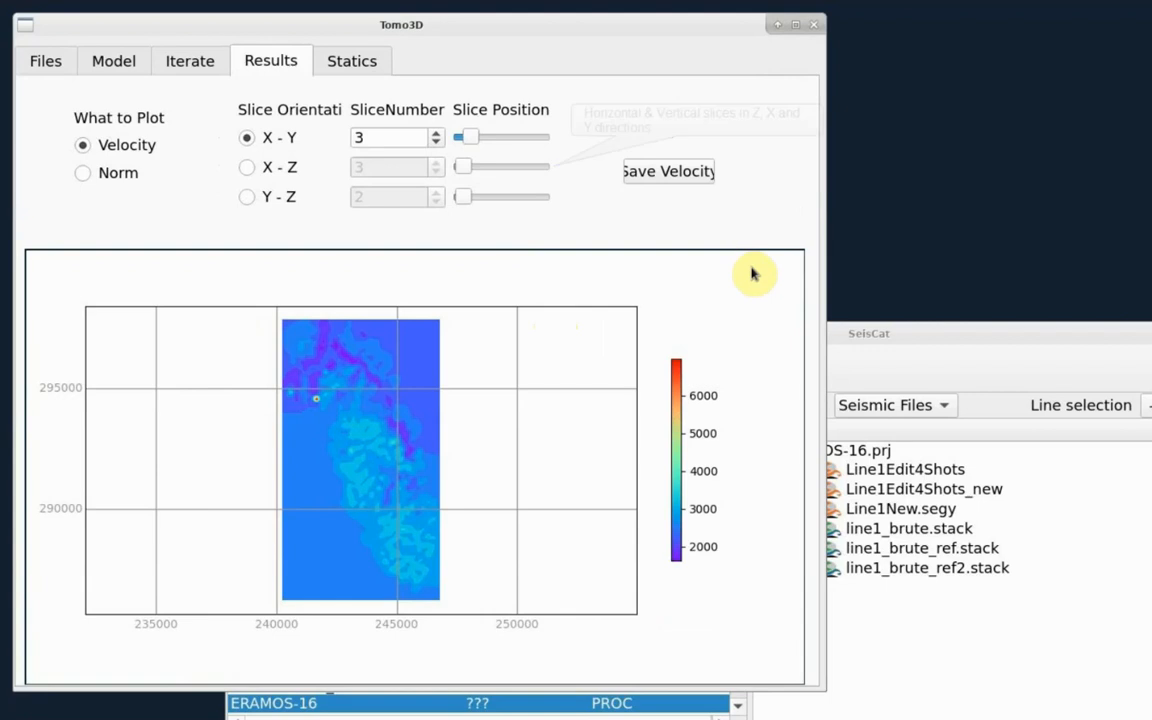
pyautogui.click(643, 170)
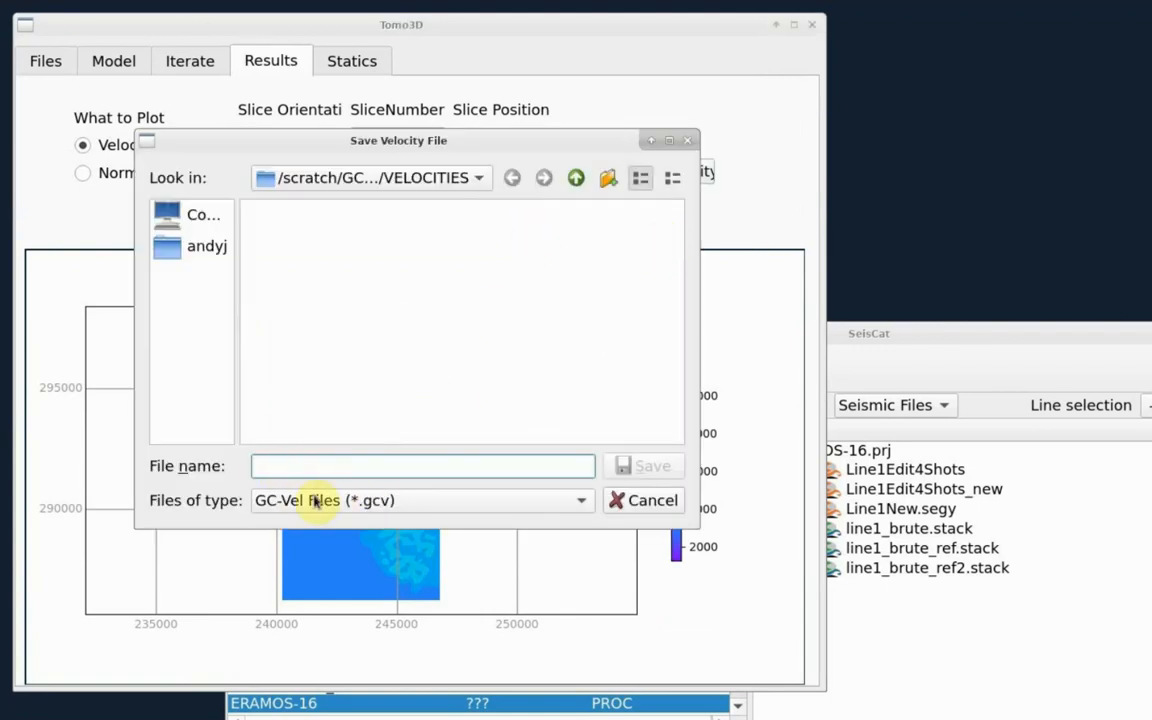
pyautogui.click(583, 500)
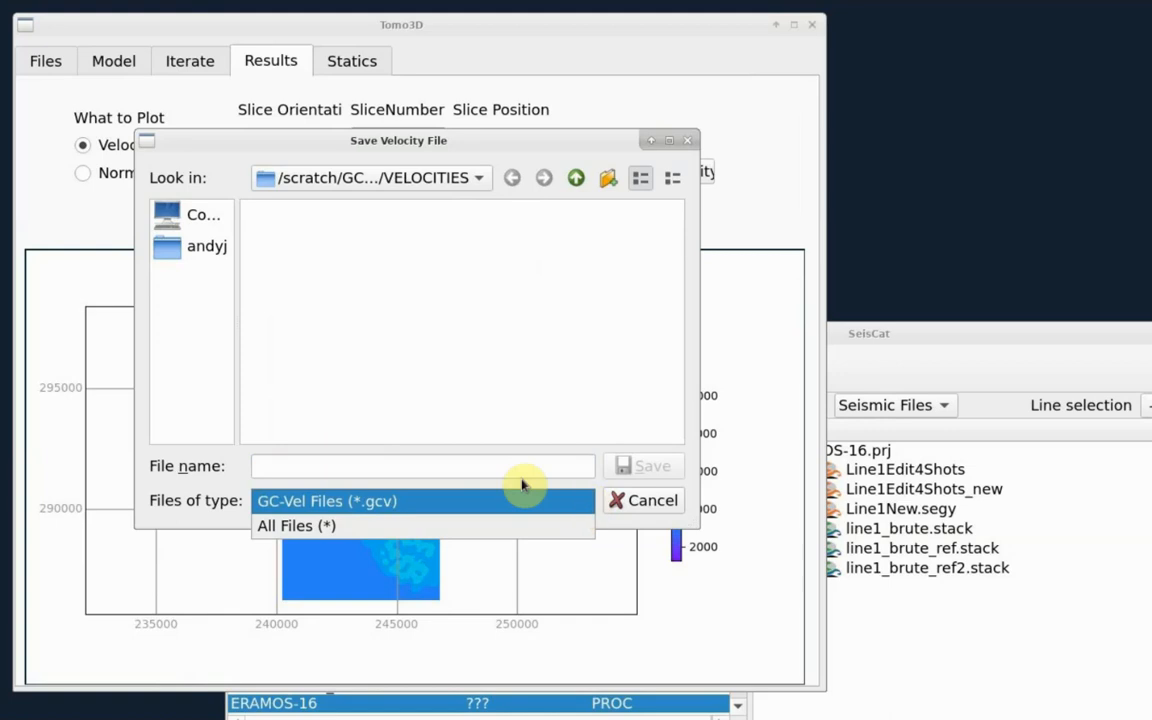
pyautogui.click(352, 461)
pyautogui.click(325, 465)
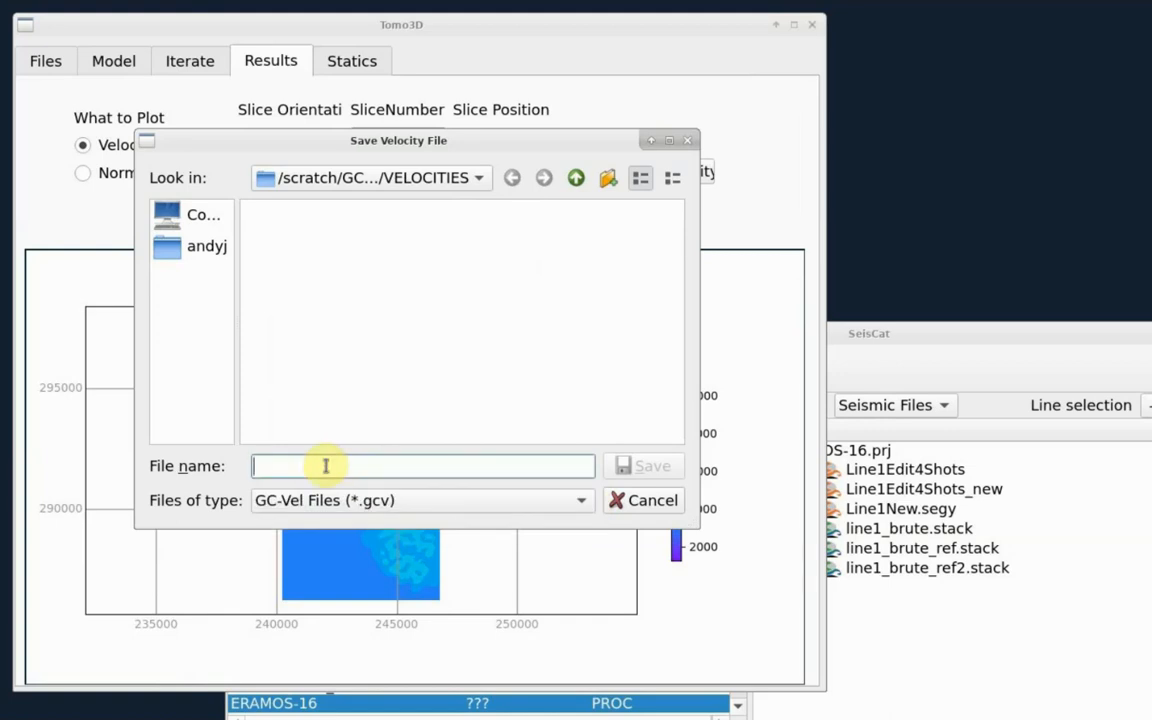
pyautogui.write('Test')
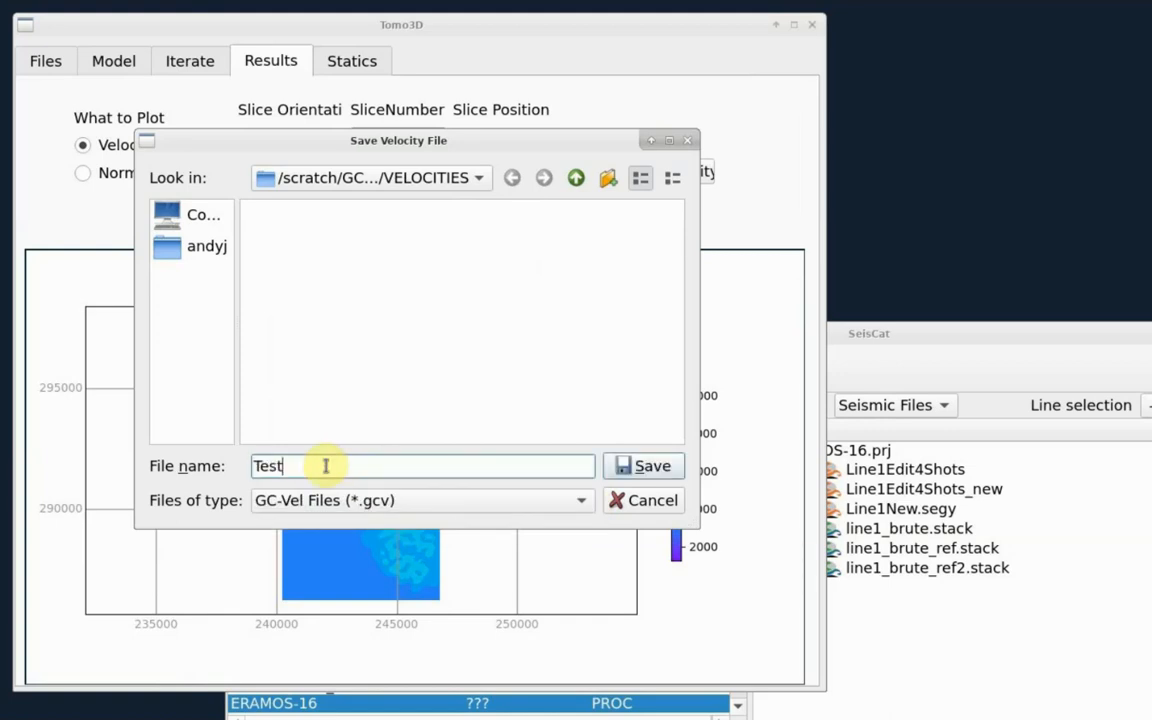
pyautogui.write('_3d_NPR')
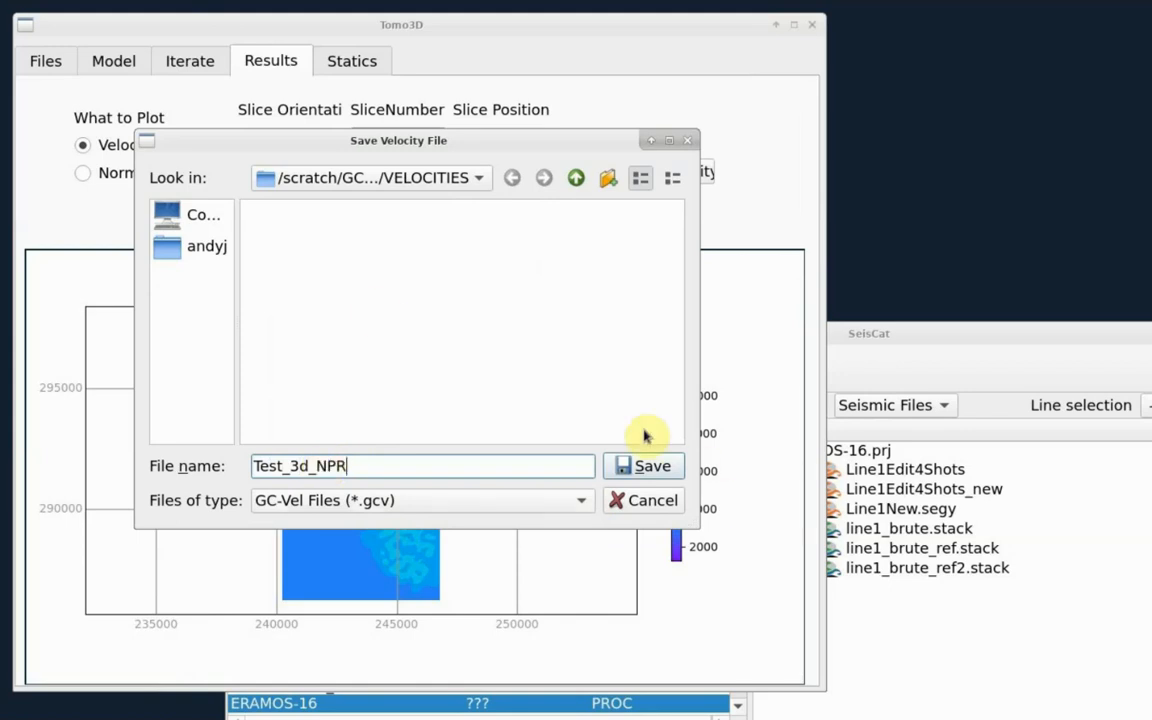
pyautogui.click(645, 466)
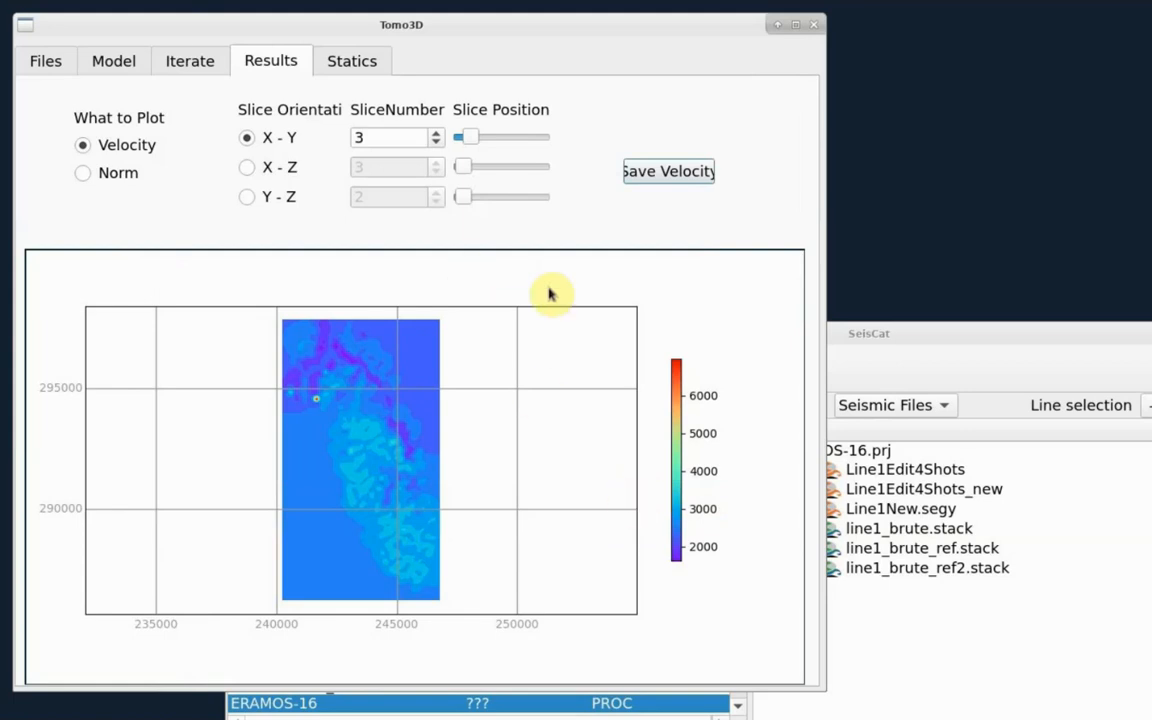
# Add the seismic file 01_addgeom_gain_rec2.hdf5 for statics and write its statics with datum correction turned off
pyautogui.click(353, 62)
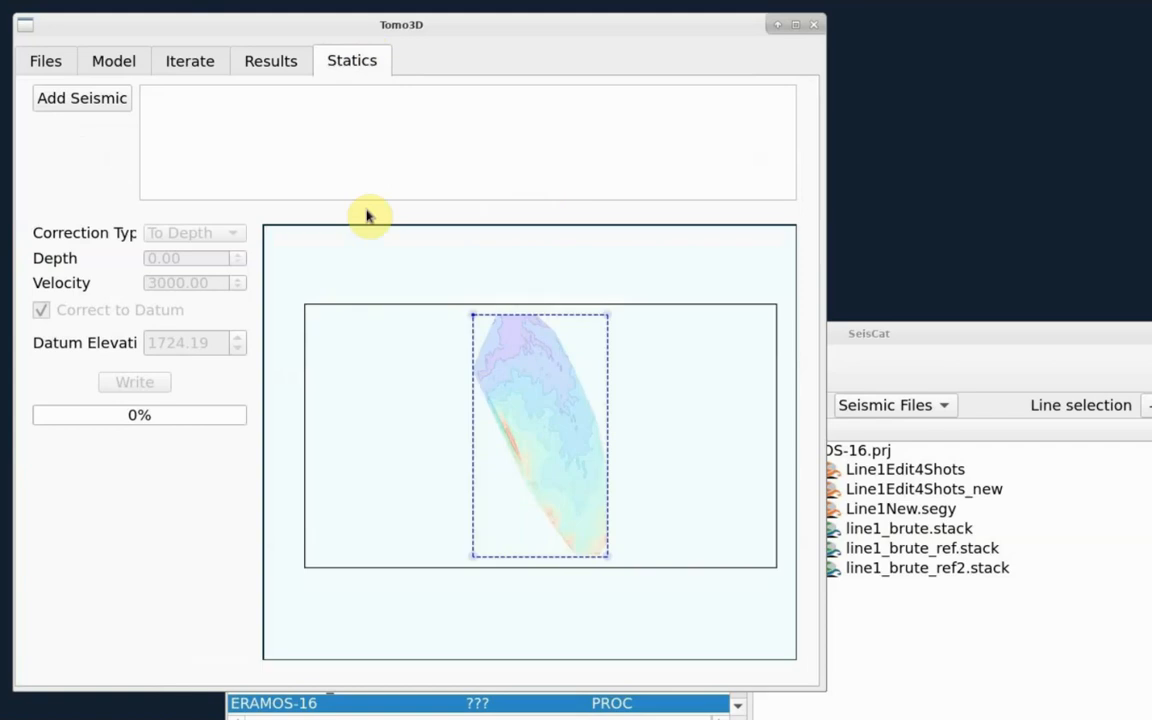
pyautogui.click(78, 100)
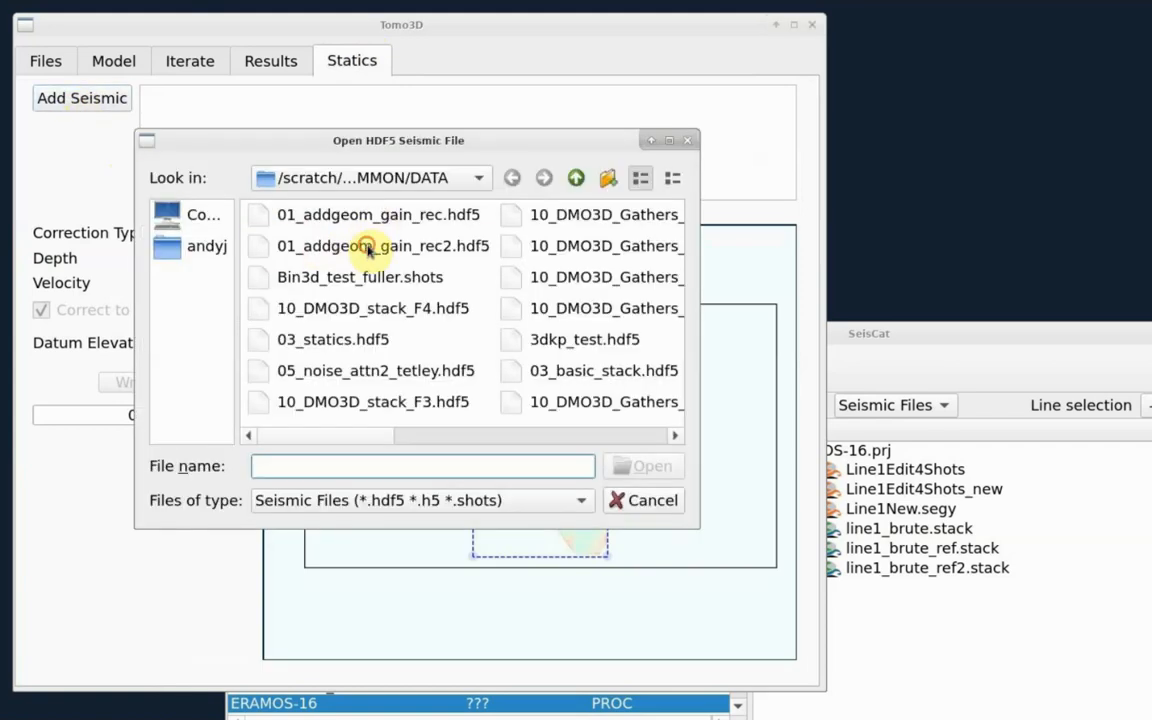
pyautogui.click(368, 248)
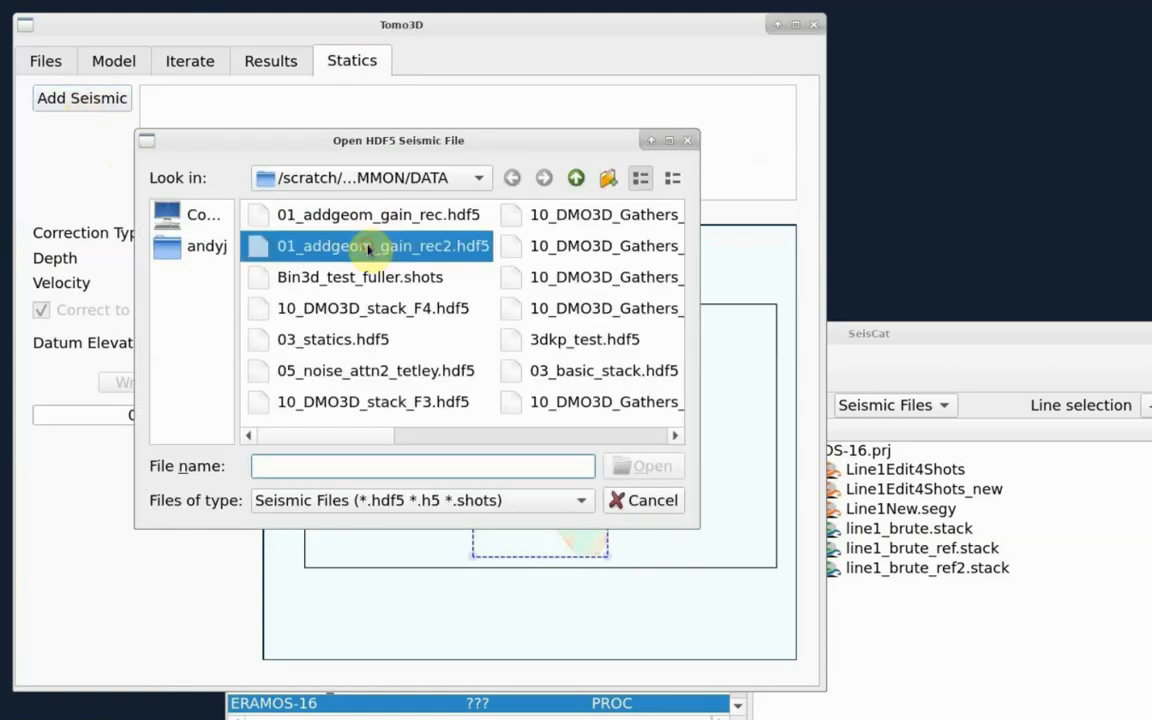
pyautogui.click(618, 470)
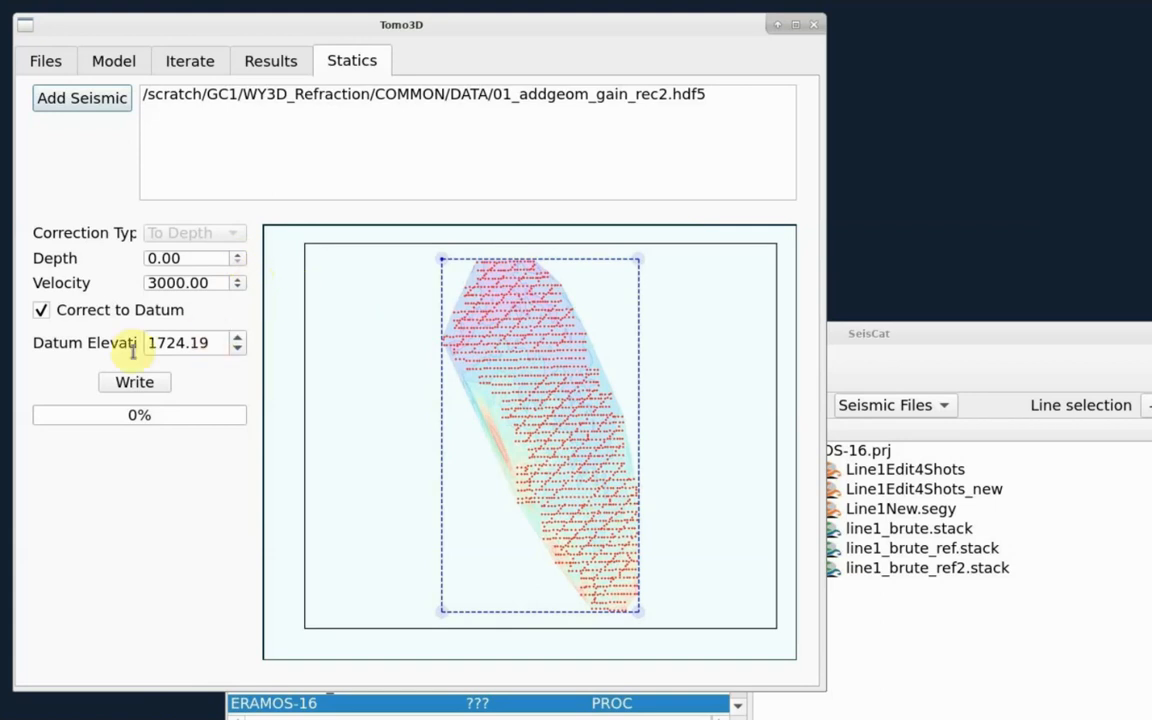
pyautogui.click(41, 311)
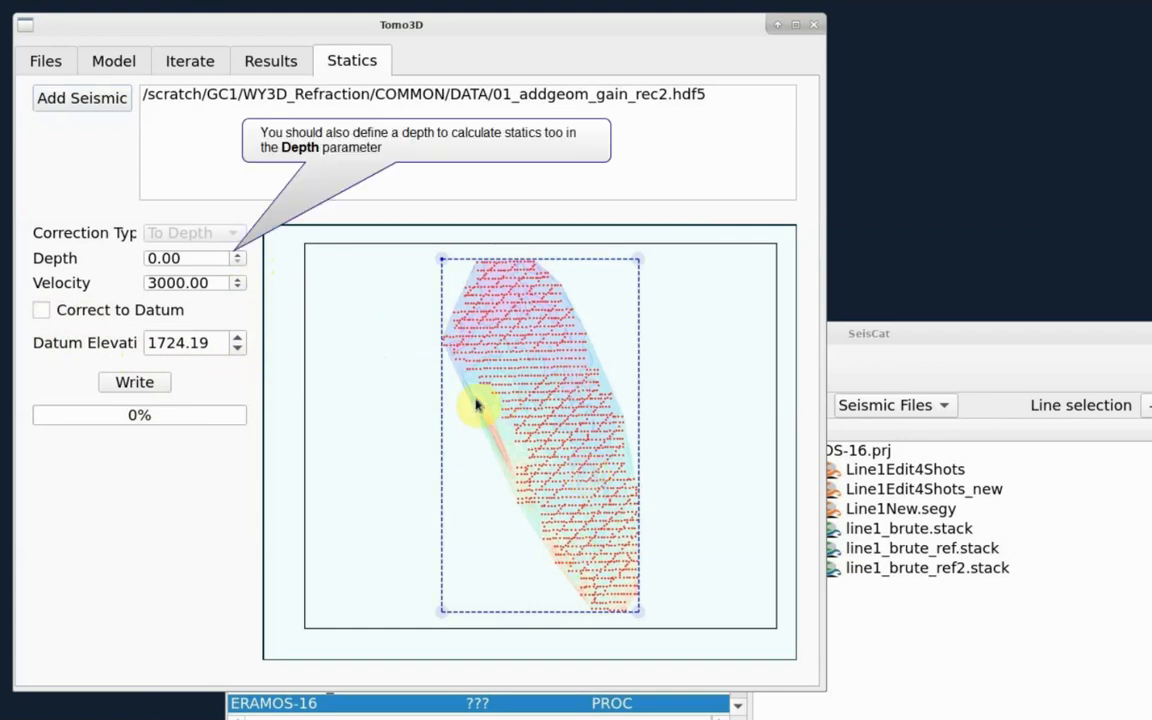
pyautogui.click(120, 388)
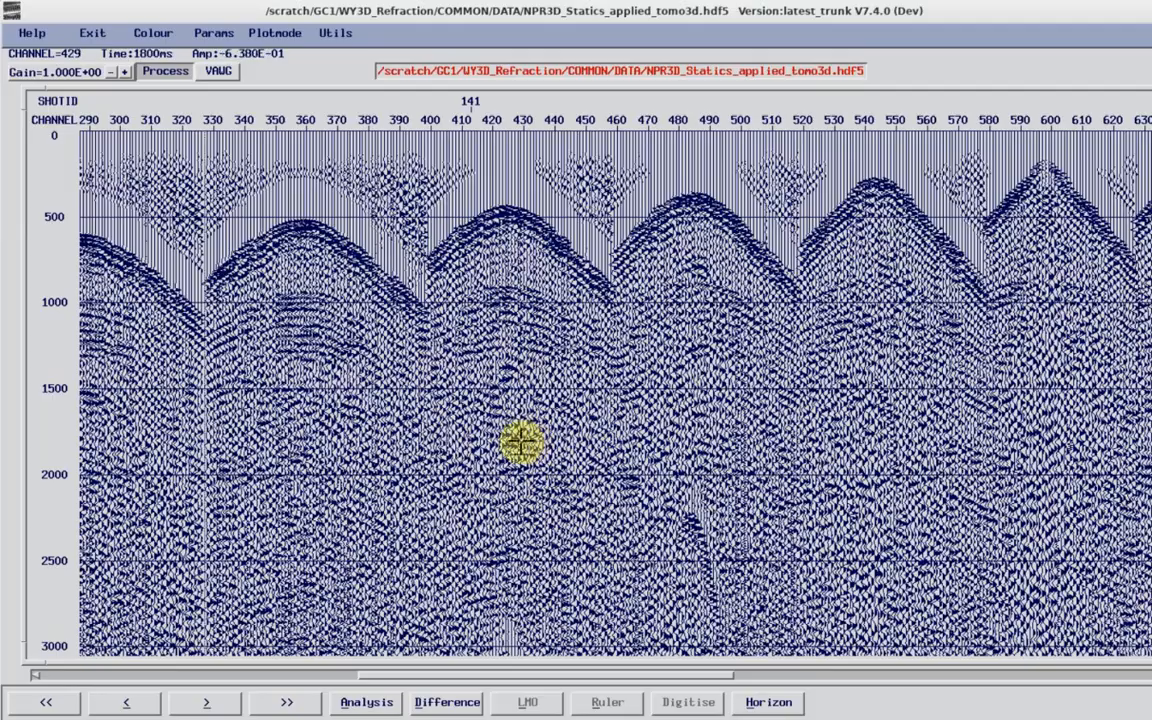
# In the seismic viewer, compare shot 141 between NPR3D_Statics_applied_tomo3d.hdf5 and 03_statics_refstat3d.hdf5 by alternating the two displays
pyautogui.press('pagedown')
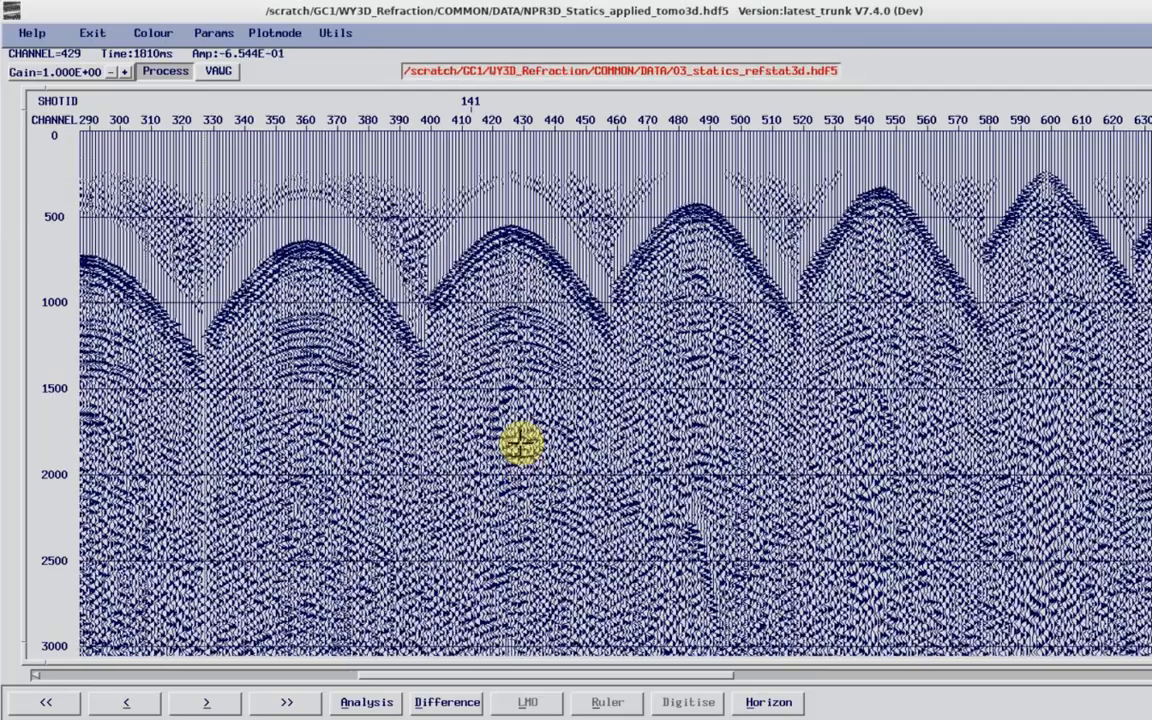
pyautogui.press('pageup')
pyautogui.press('pagedown')
pyautogui.press('pageup')
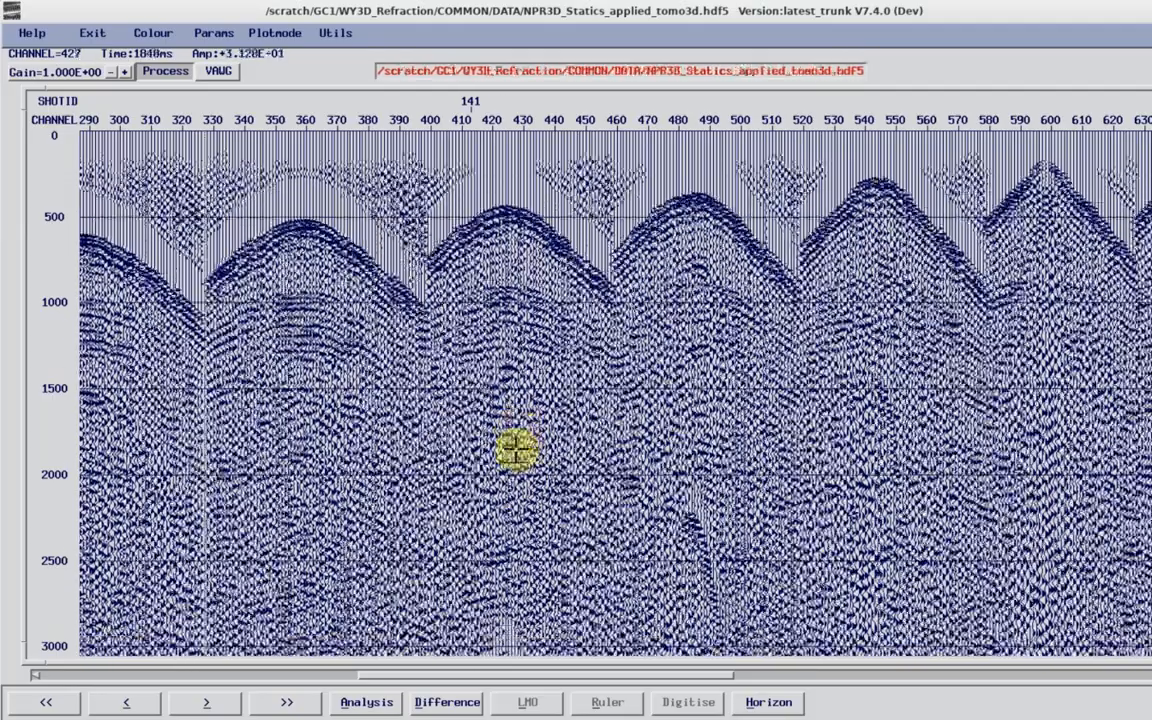
pyautogui.press('pagedown')
pyautogui.press('pageup')
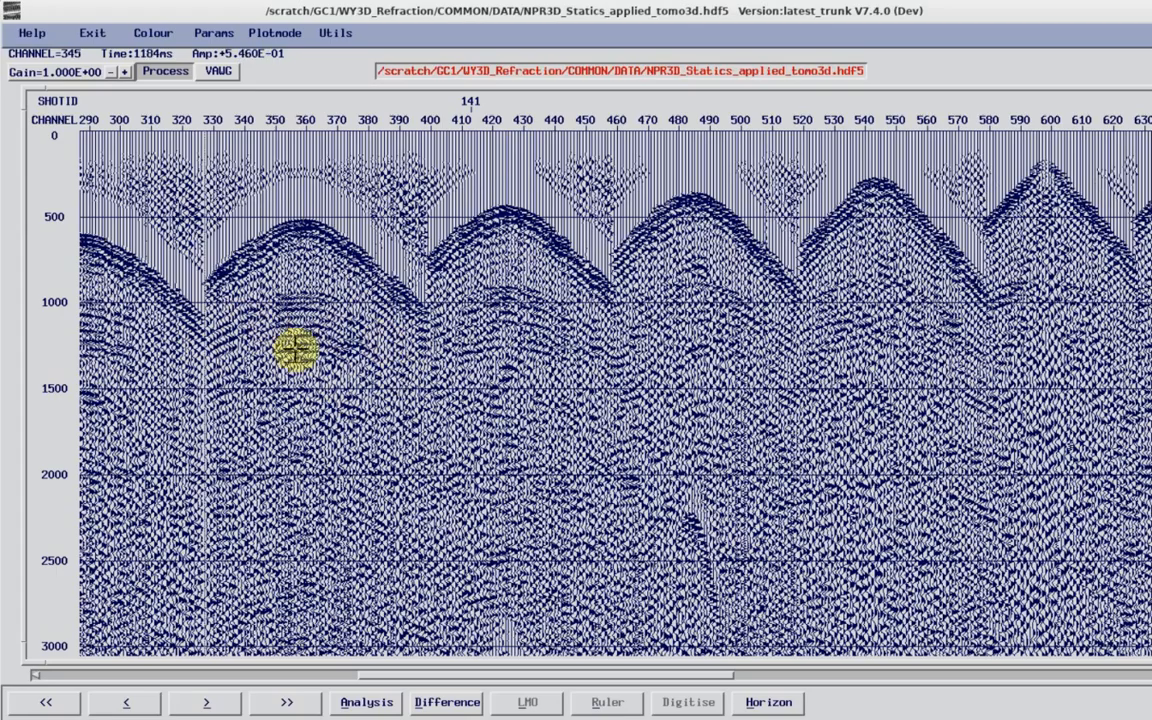
pyautogui.press('space')
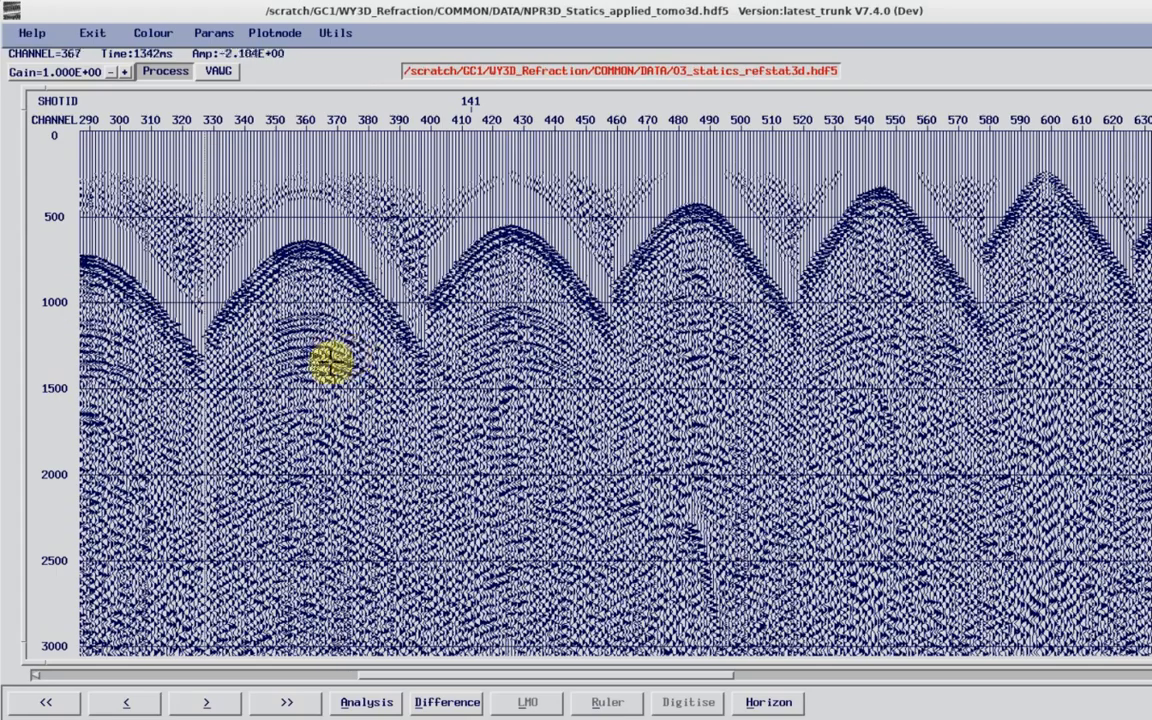
# Examine the reflections around channels 365–369 of shot 141 near 1400 ms, alternating repeatedly between the tomo3d and refstat3d statics gathers
pyautogui.press('space')
pyautogui.press('space')
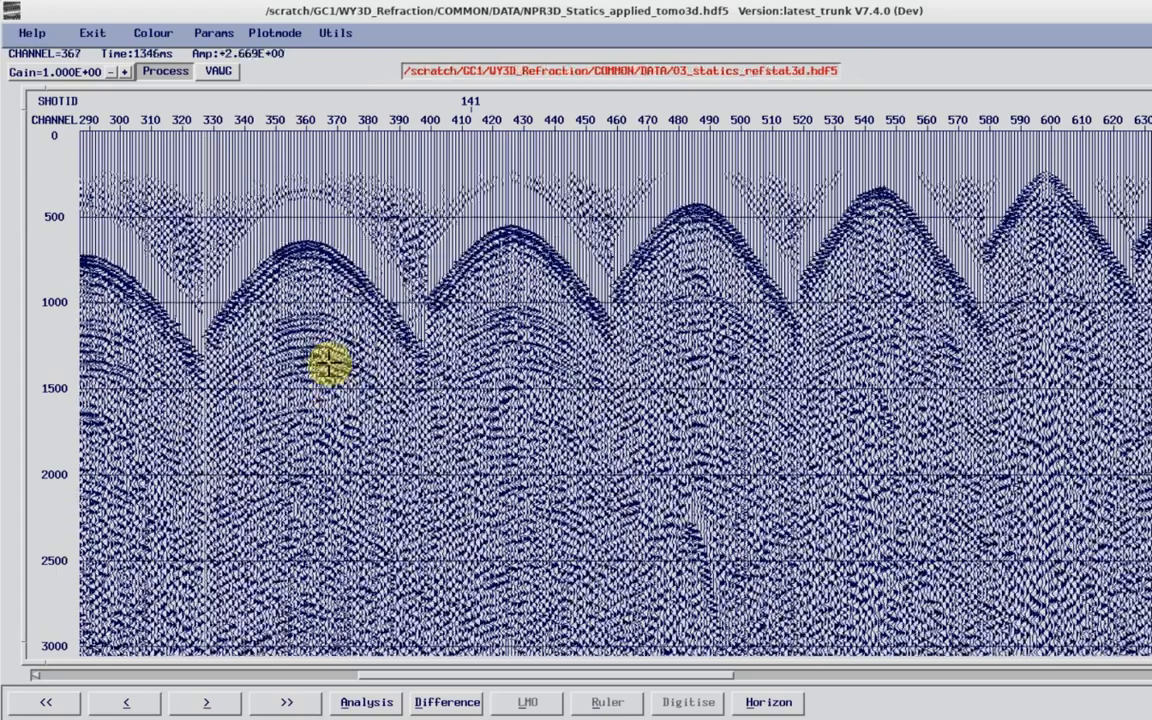
pyautogui.press('space')
pyautogui.press('space')
pyautogui.press('space')
pyautogui.press('space')
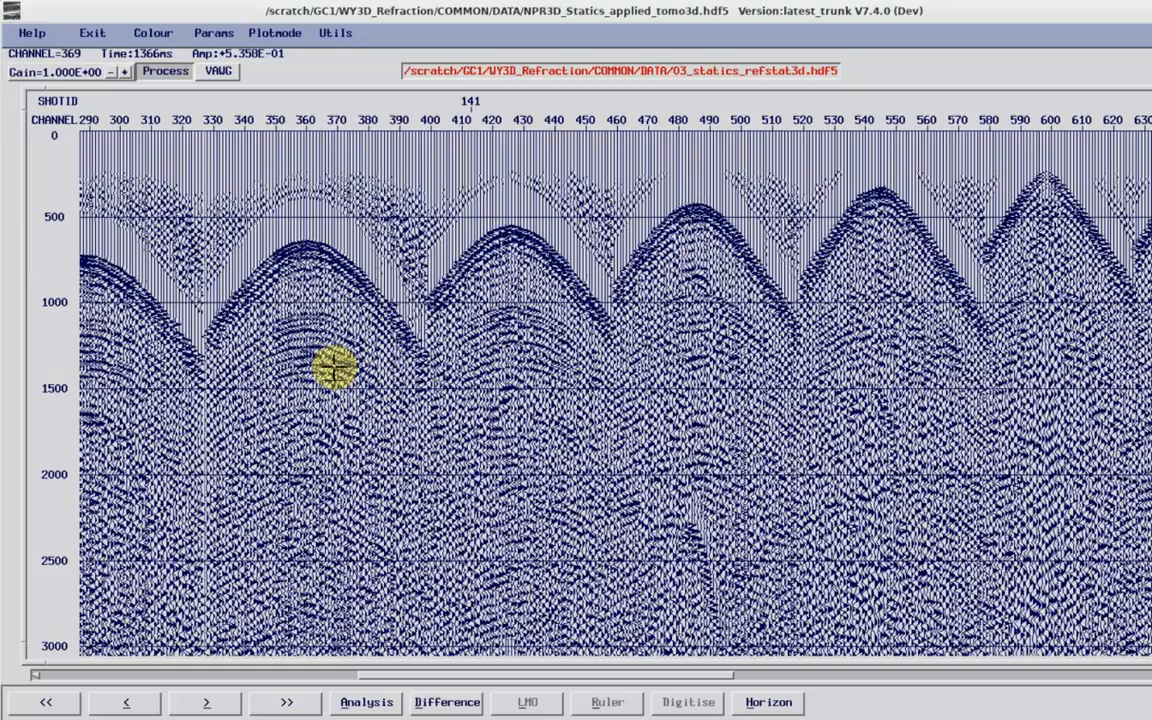
pyautogui.press('space')
pyautogui.press('space')
pyautogui.press('space')
pyautogui.press('space')
pyautogui.press('space')
pyautogui.press('space')
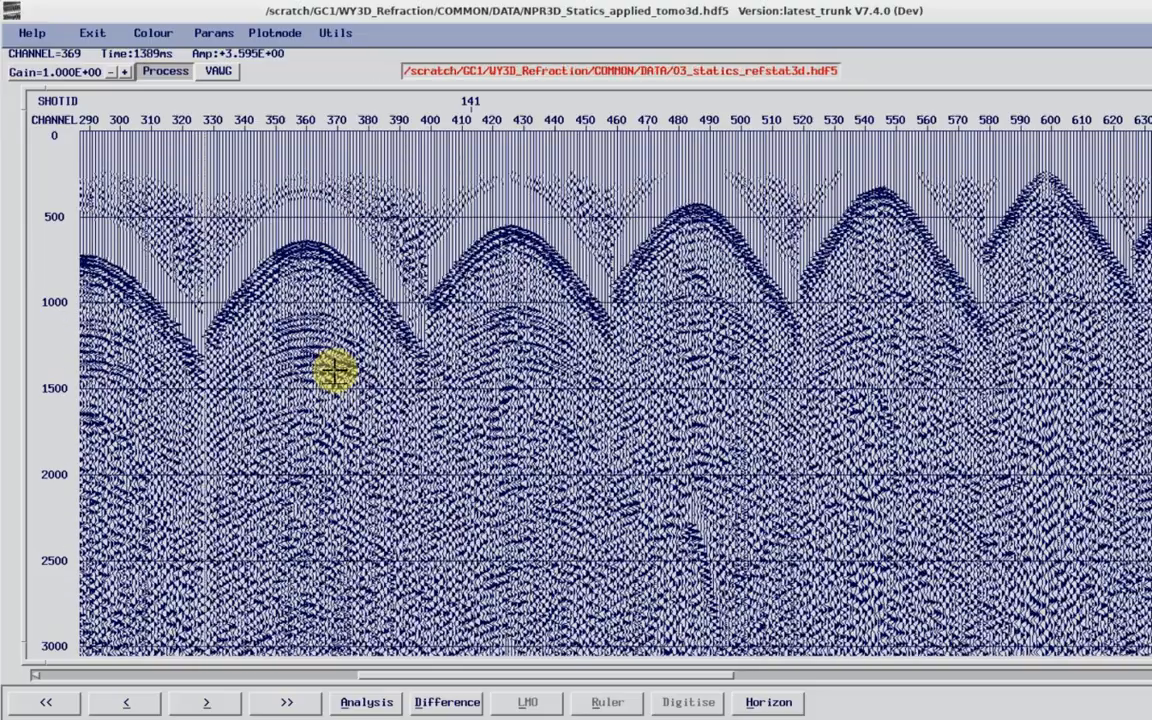
pyautogui.press('space')
pyautogui.press('space')
pyautogui.press('space')
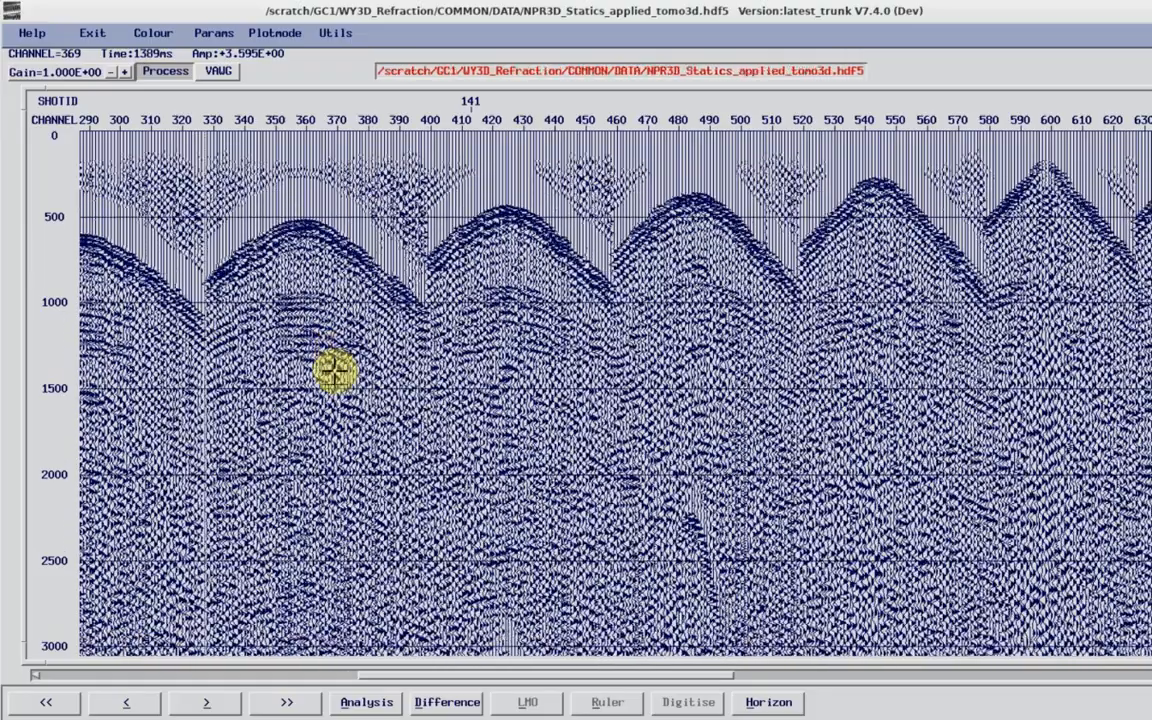
pyautogui.press('space')
pyautogui.press('space')
pyautogui.press('space')
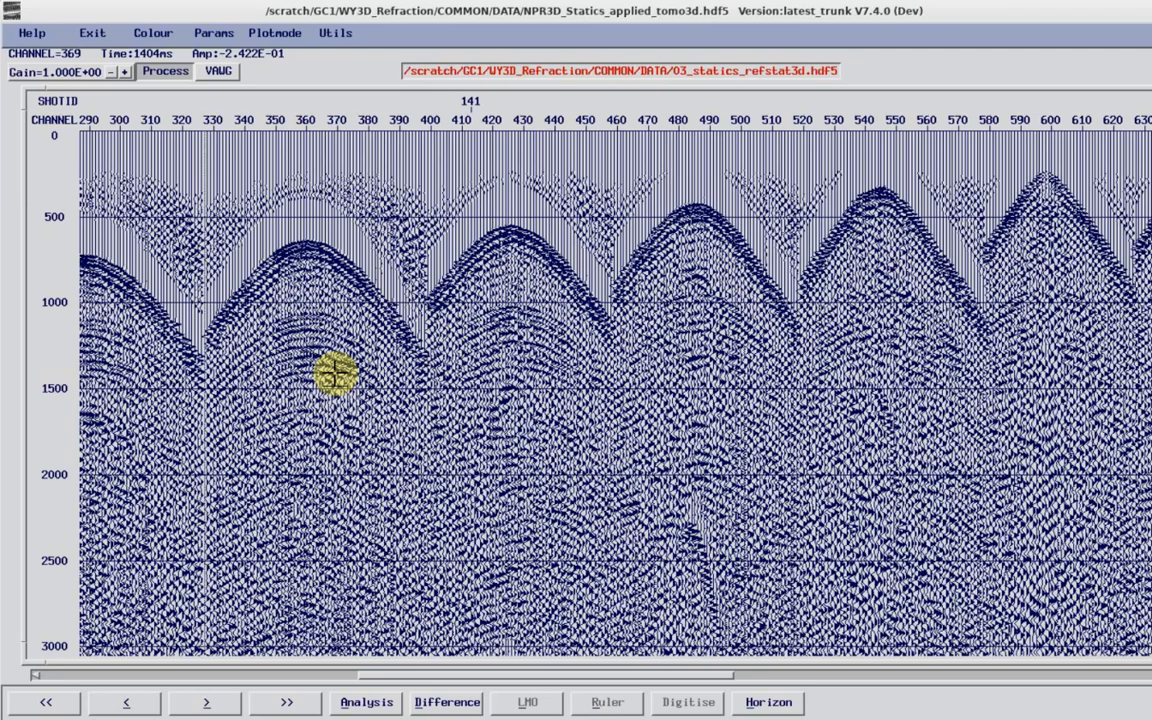
pyautogui.press('space')
pyautogui.press('space')
pyautogui.press('space')
pyautogui.press('space')
pyautogui.press('space')
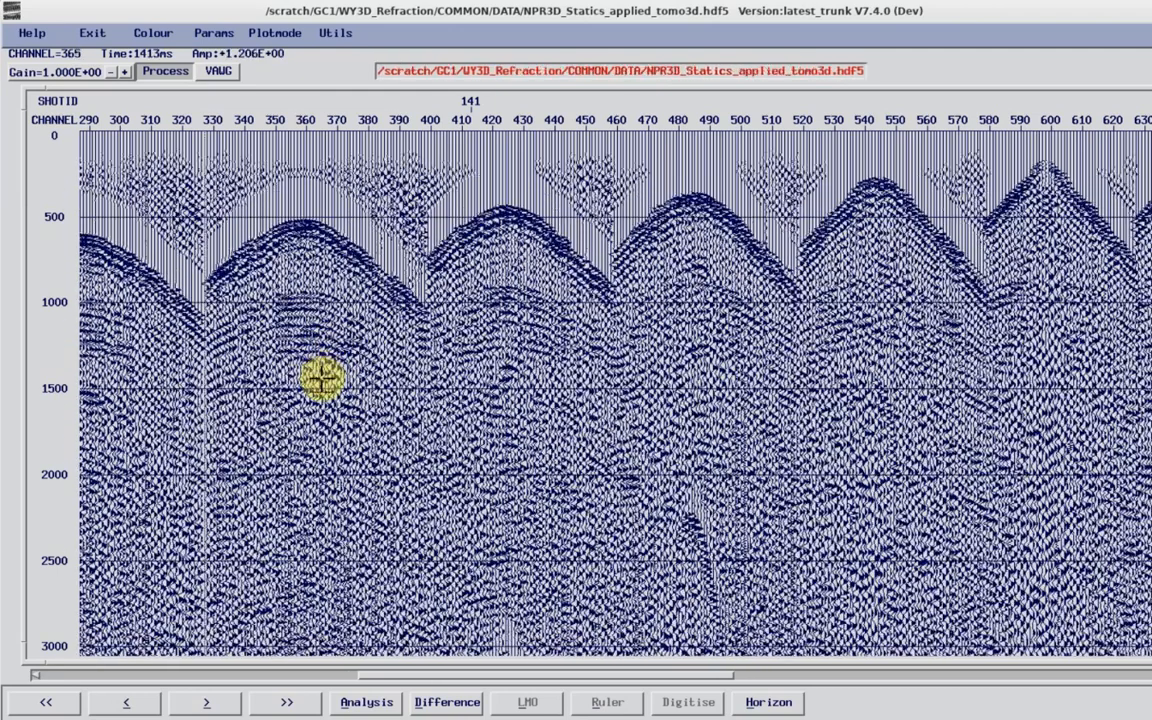
pyautogui.press('space')
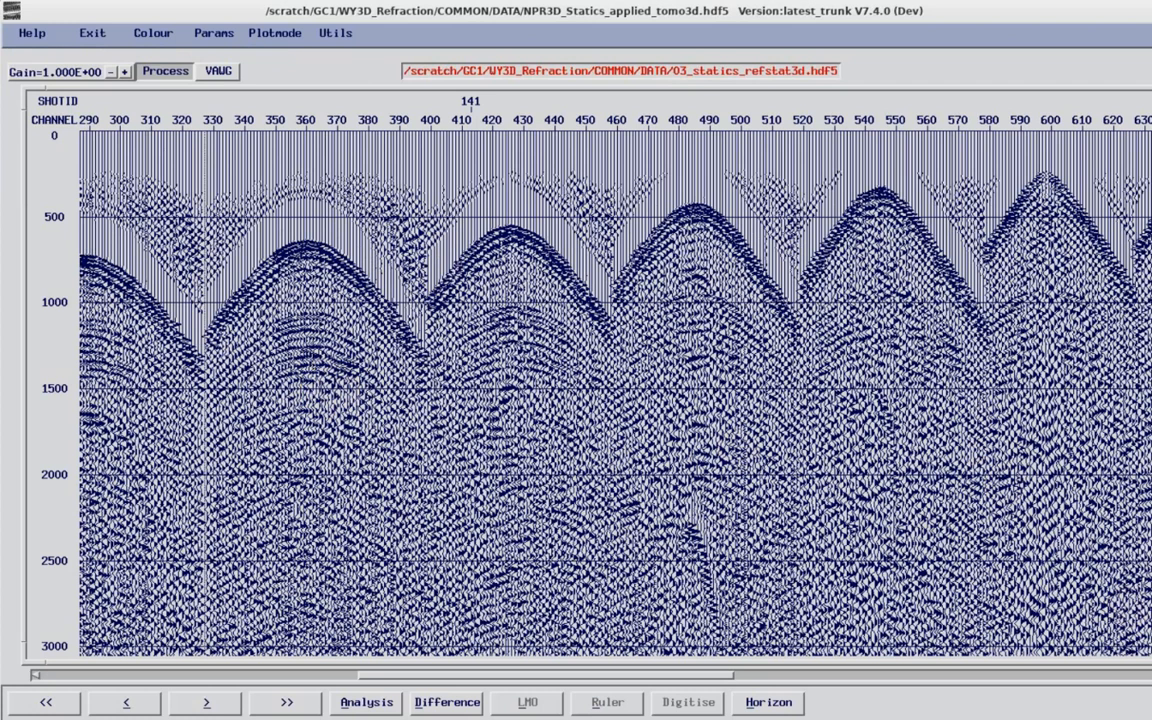
# Bring up the stack viewer and compare 03_tomo3d_stack.hdf5 with 03_refstat_stack.hdf5 by alternating the two sections
pyautogui.click(1150, 640)
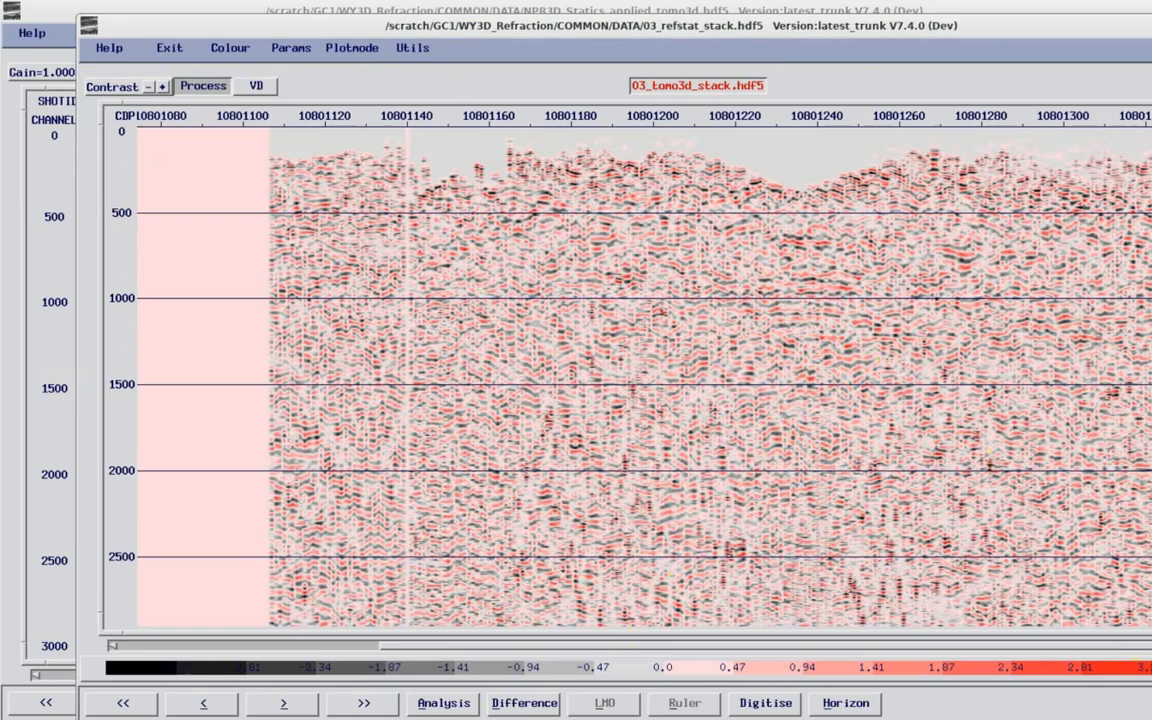
pyautogui.press('space')
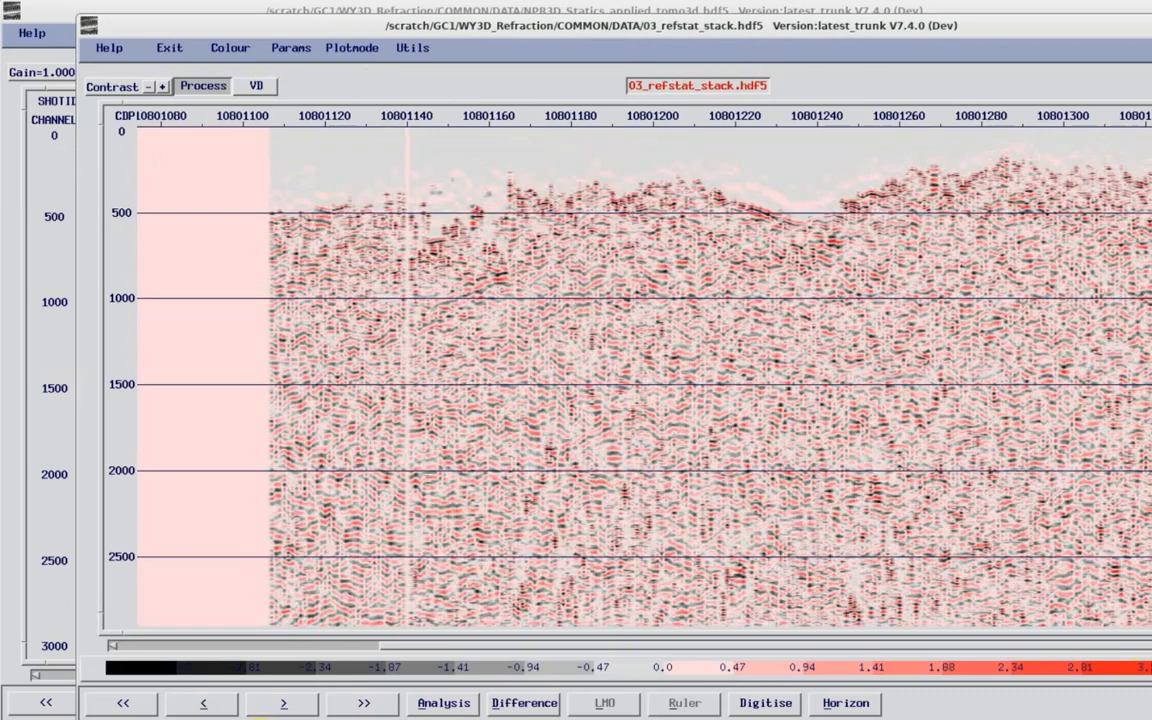
pyautogui.press('space')
pyautogui.press('space')
pyautogui.press('space')
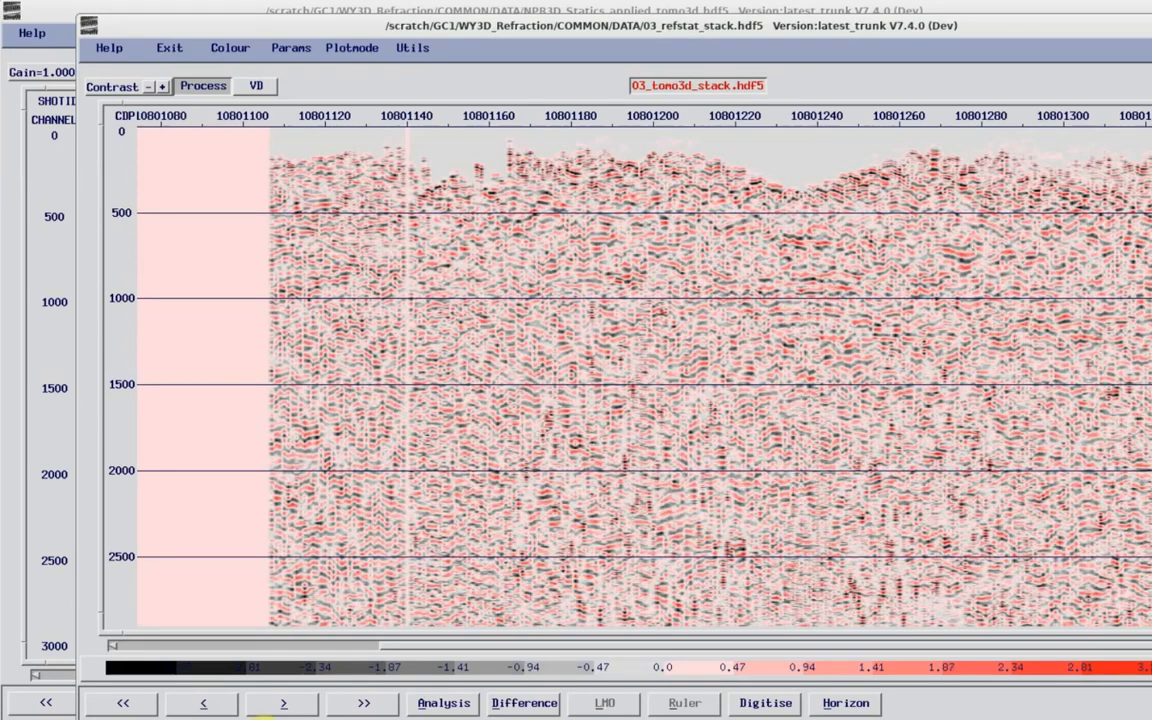
pyautogui.press('space')
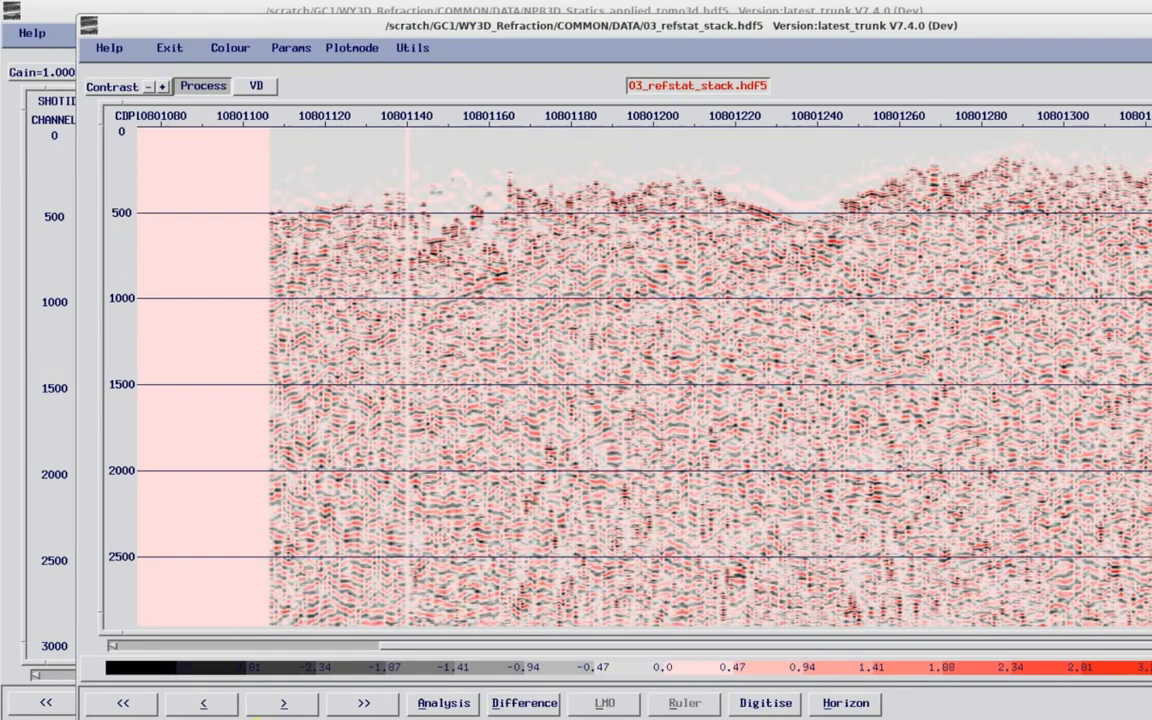
pyautogui.press('space')
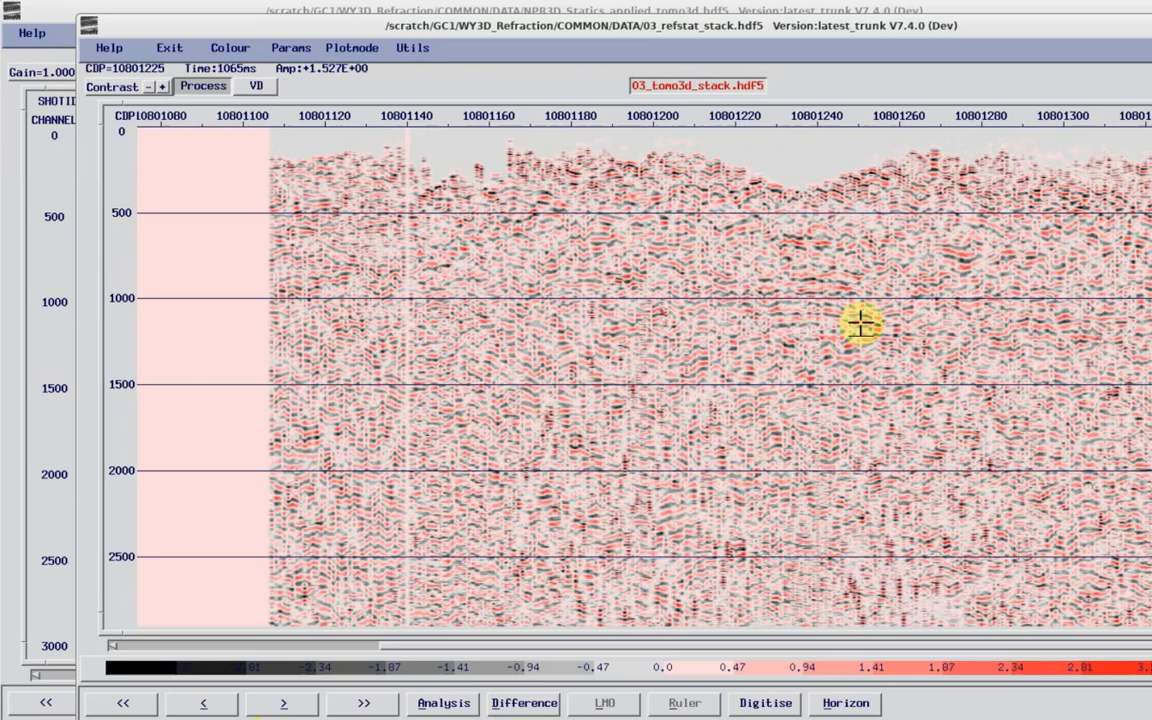